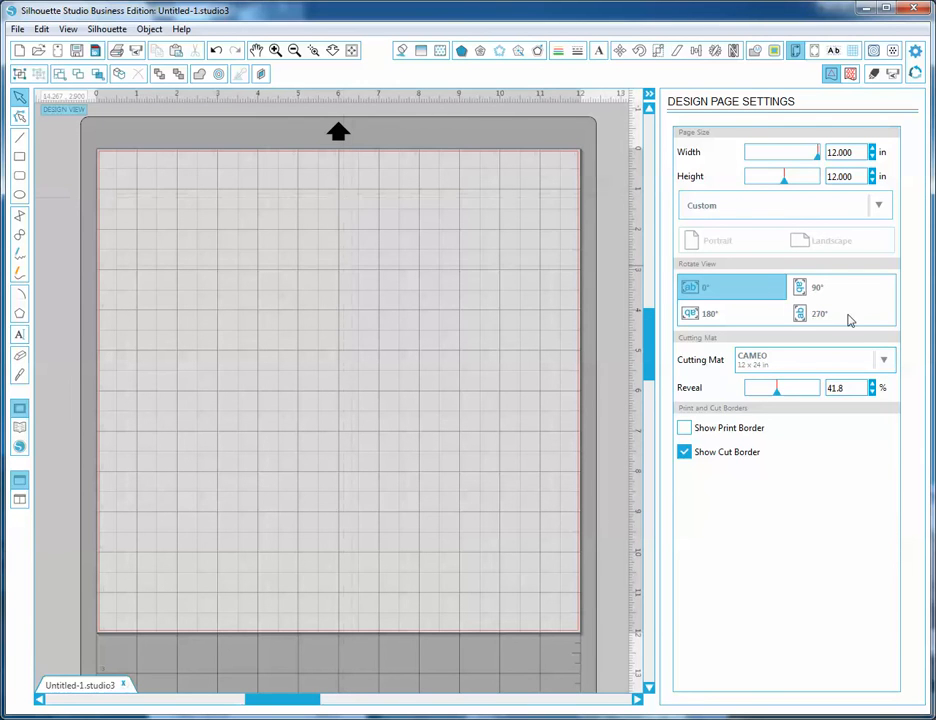
Step: Set the cutting mat to CAMEO 12 x 12 in for the design page
left_click(884, 363)
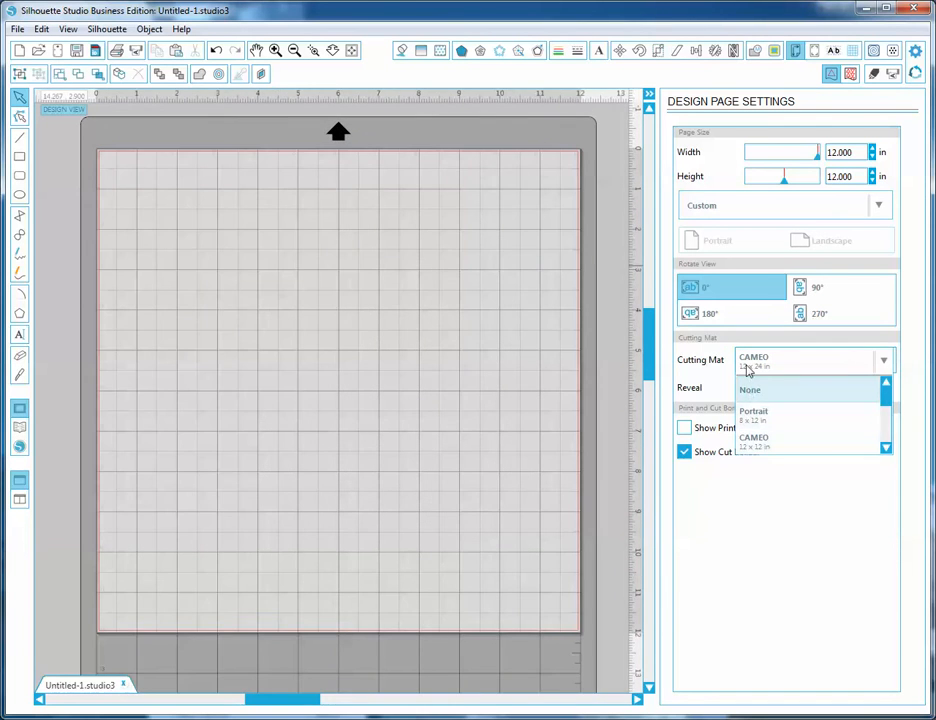
left_click(752, 444)
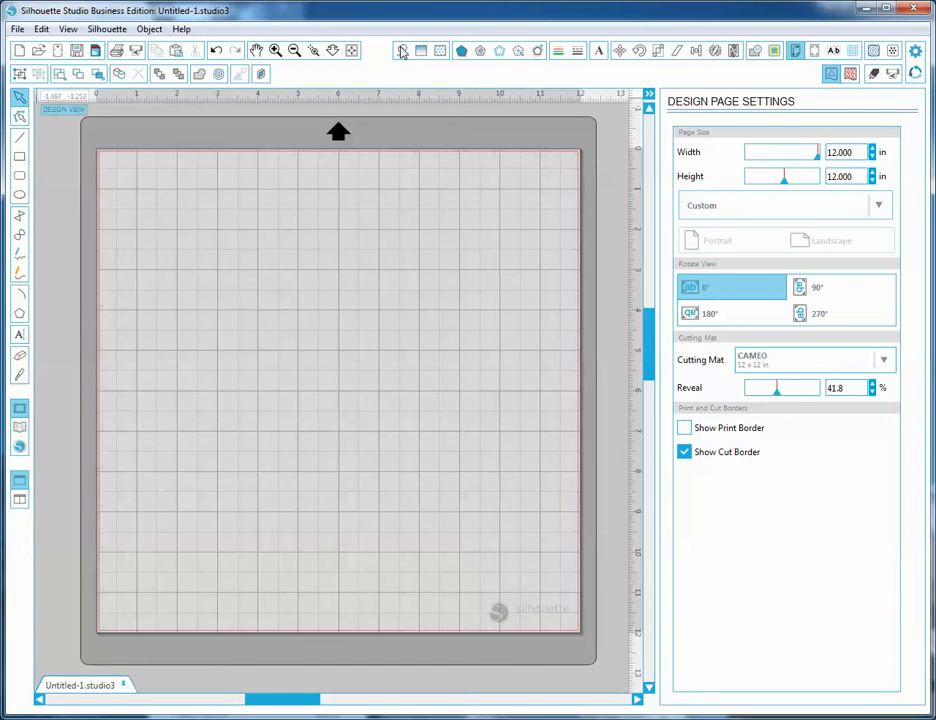
Step: Add the text "Ctrl C" near the upper-left corner of the design page
left_click(19, 337)
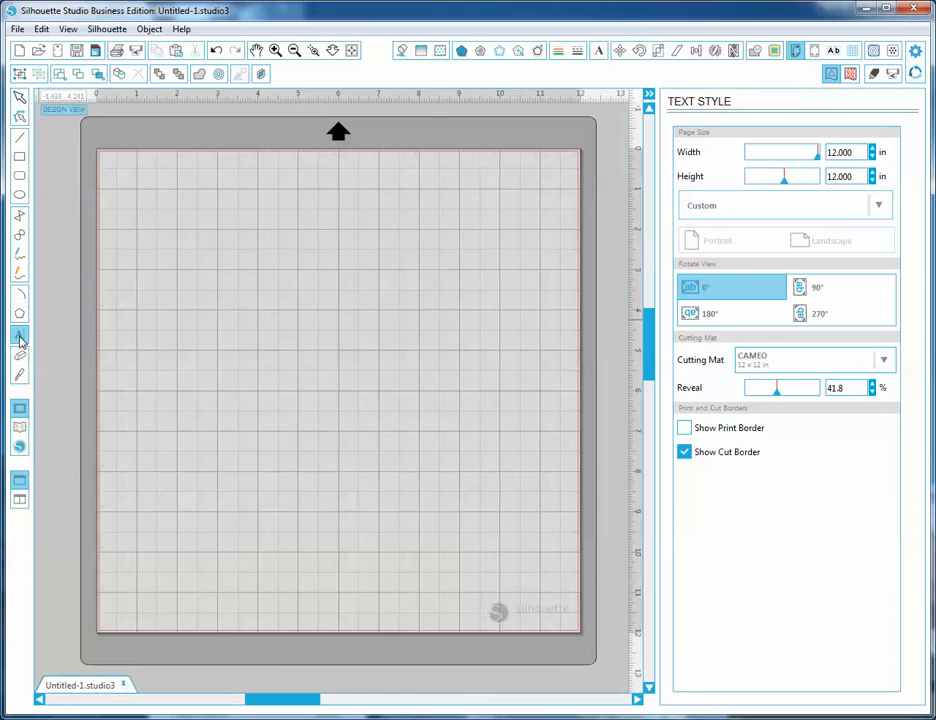
left_click(148, 208)
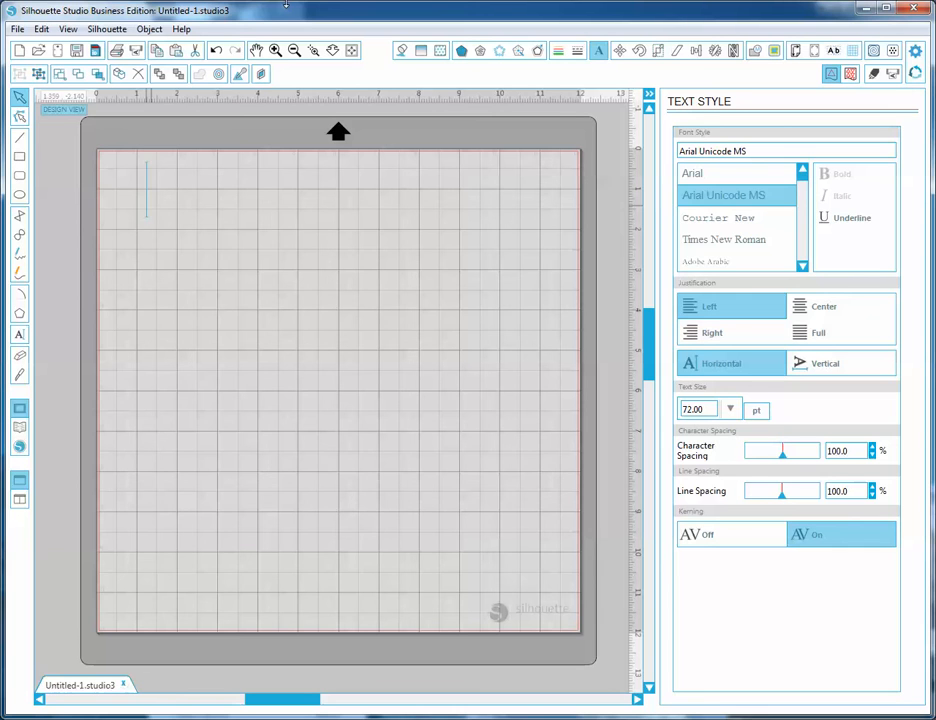
type("C")
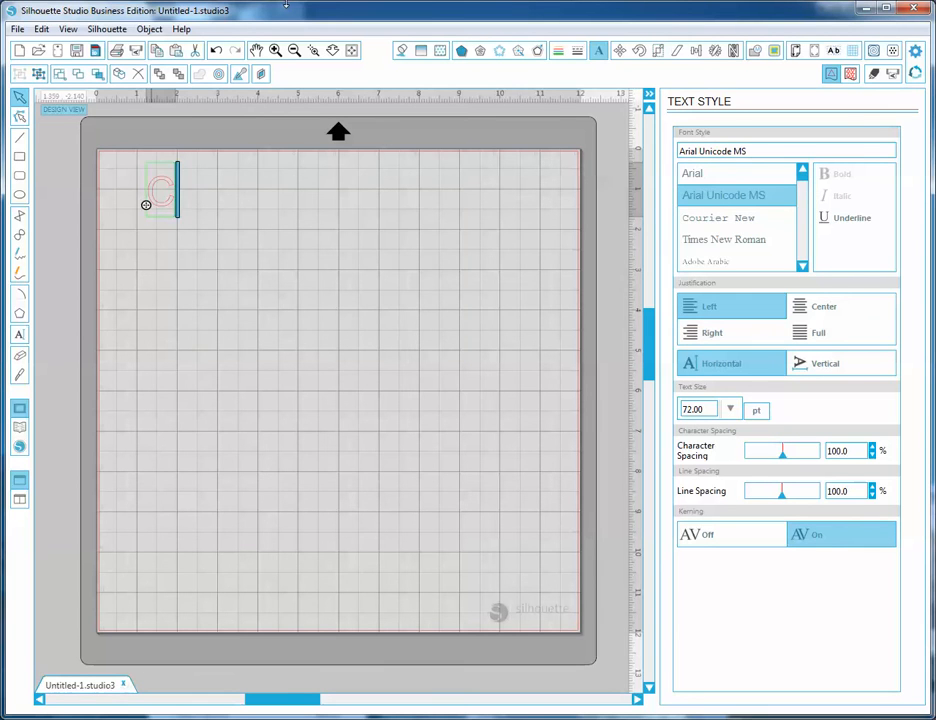
type("T")
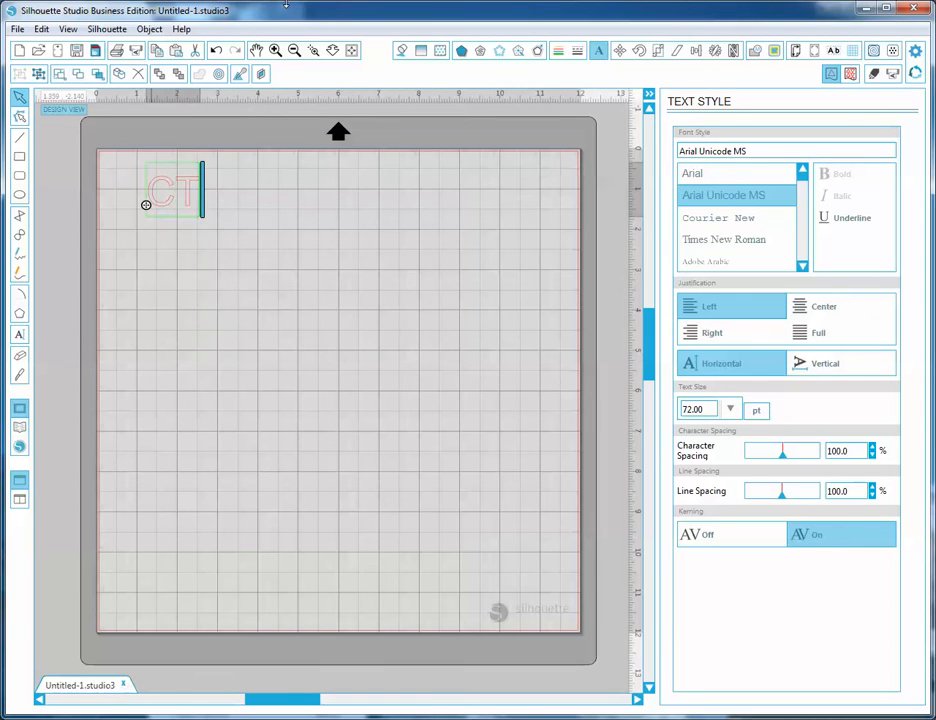
key("BackSpace")
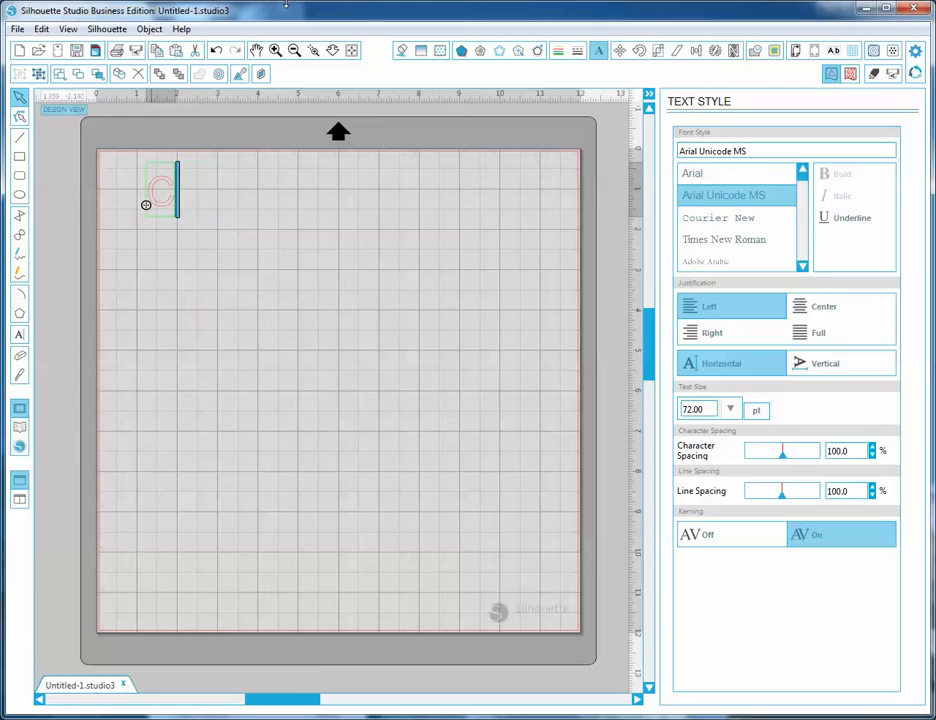
type("r")
type("tl")
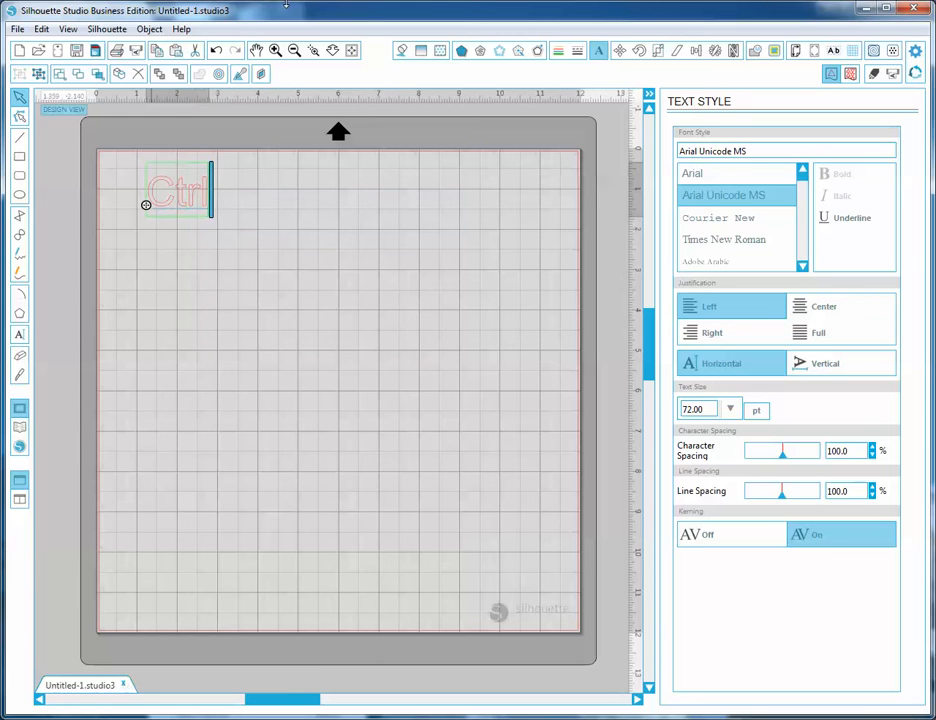
type(" C")
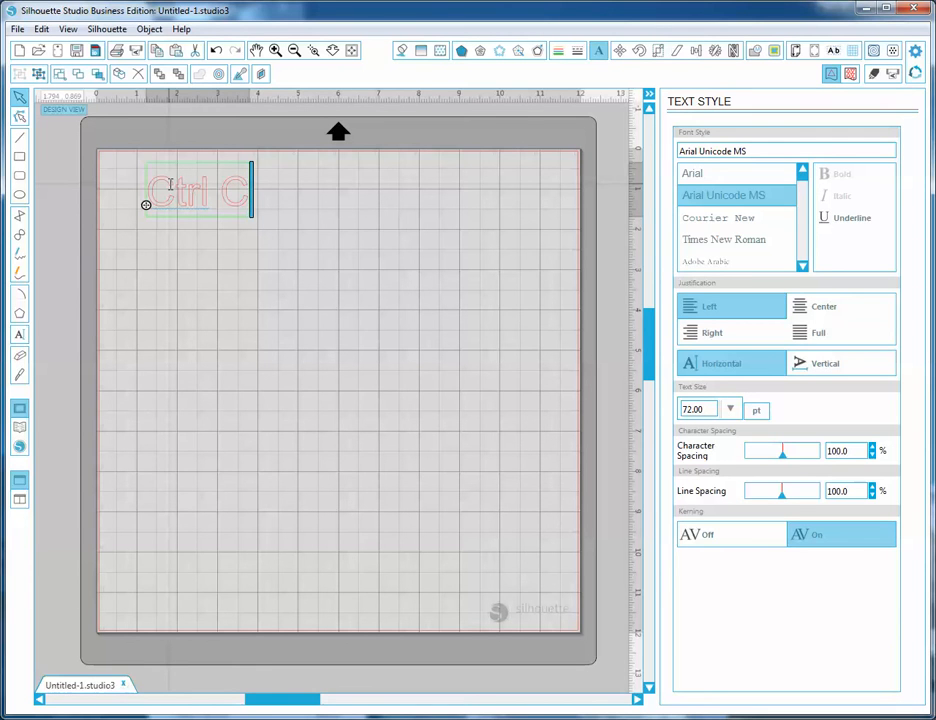
Step: Fill the whole "Ctrl C" text with dark blue after trying black, and finish editing it
left_click_drag(149, 186, 245, 193)
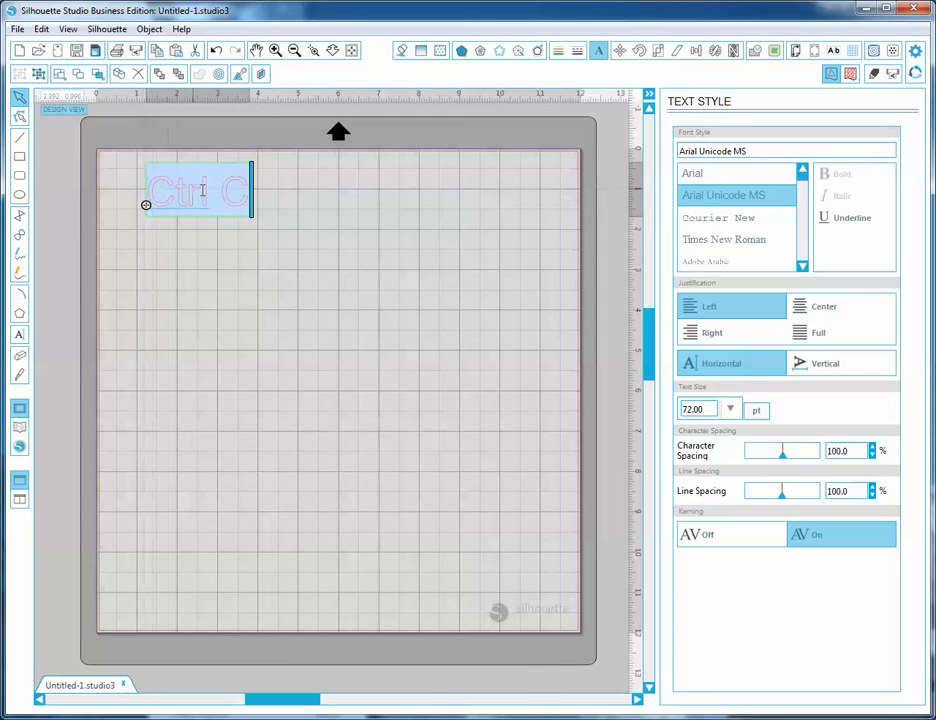
left_click(402, 51)
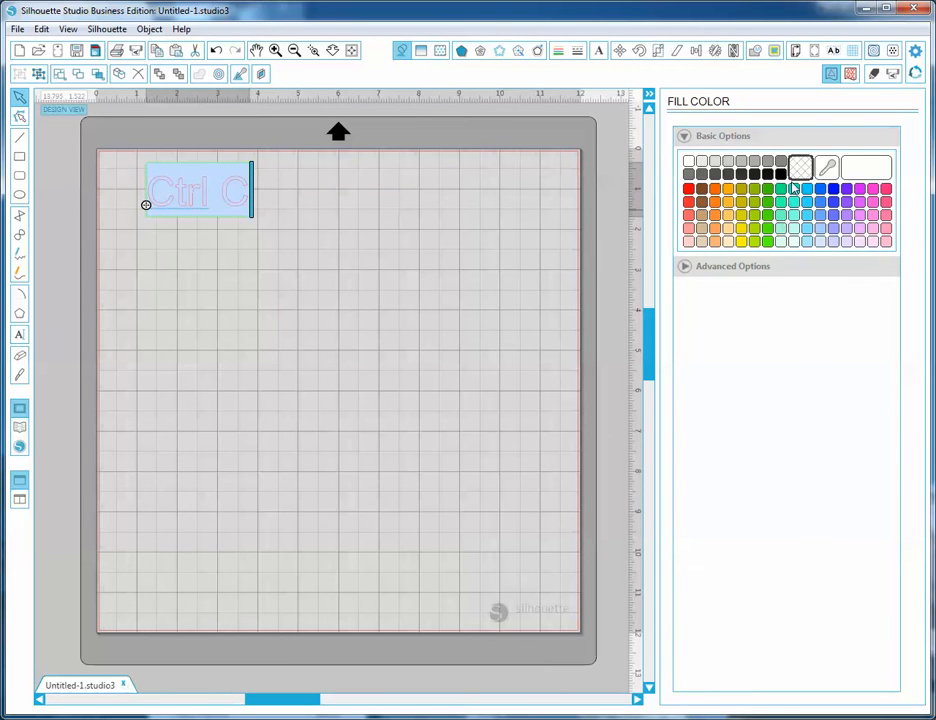
left_click(779, 175)
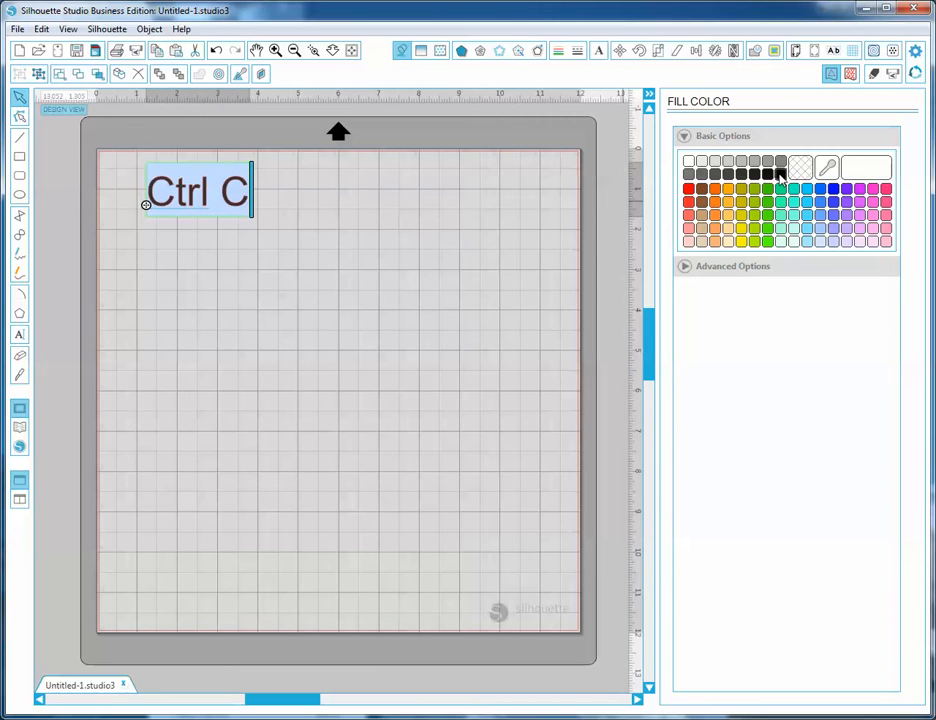
left_click(833, 189)
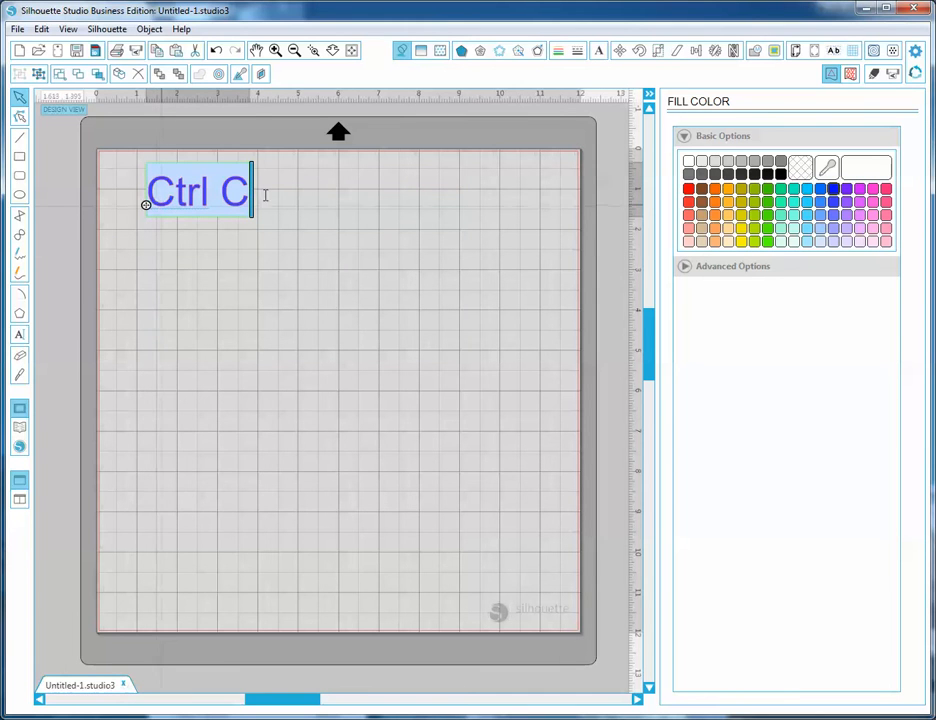
left_click(161, 192)
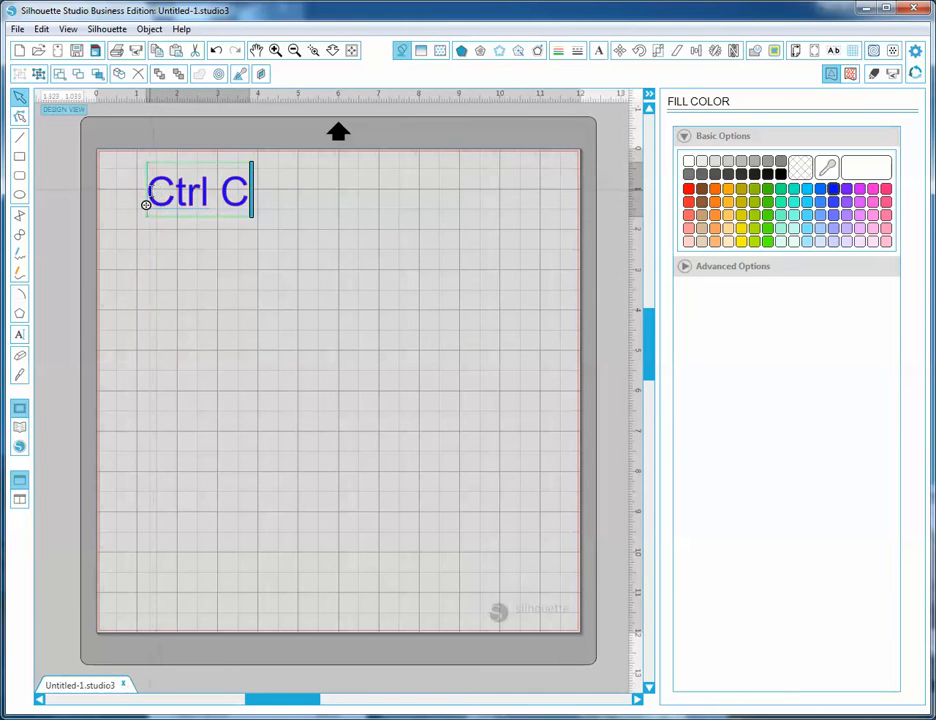
left_click(109, 136)
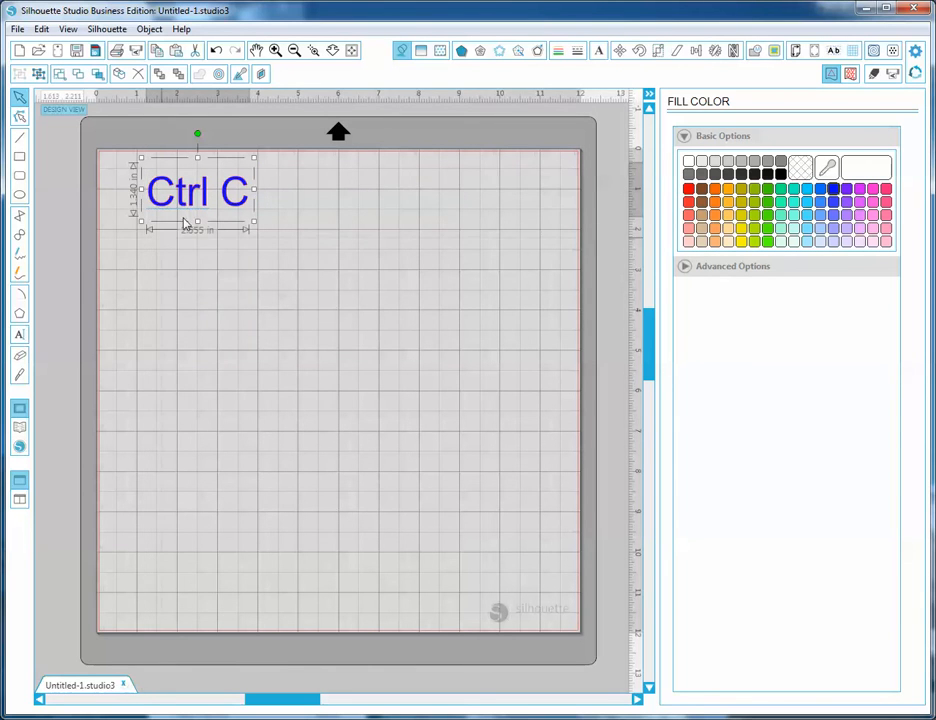
Step: Reopen the "Ctrl C" text, select all its characters, and try several fonts, ending with Adobe Devanagari
double_click(148, 198)
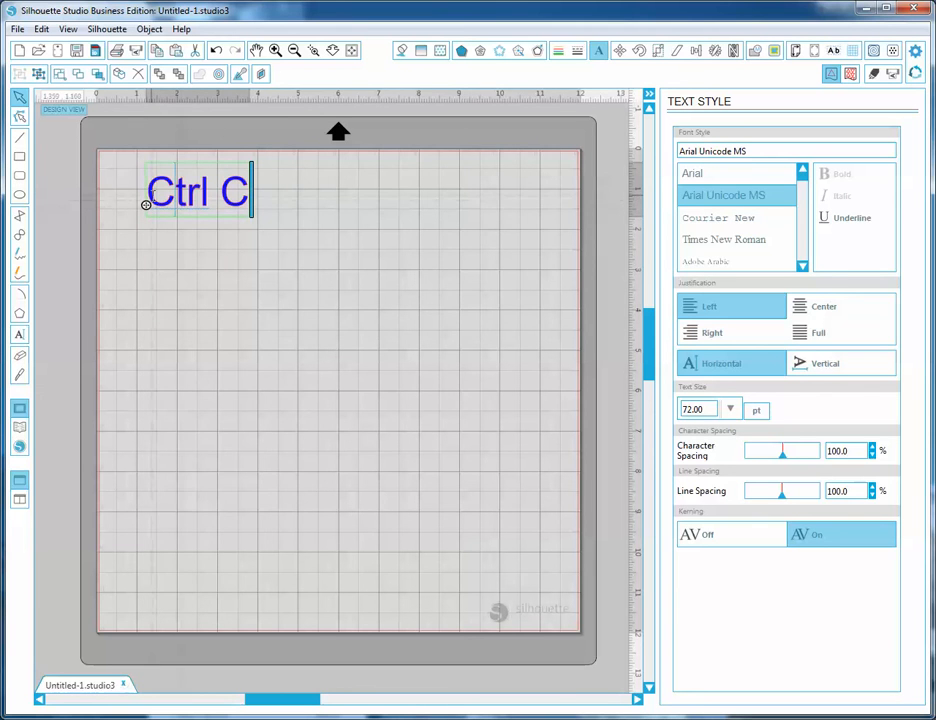
key("ctrl+a")
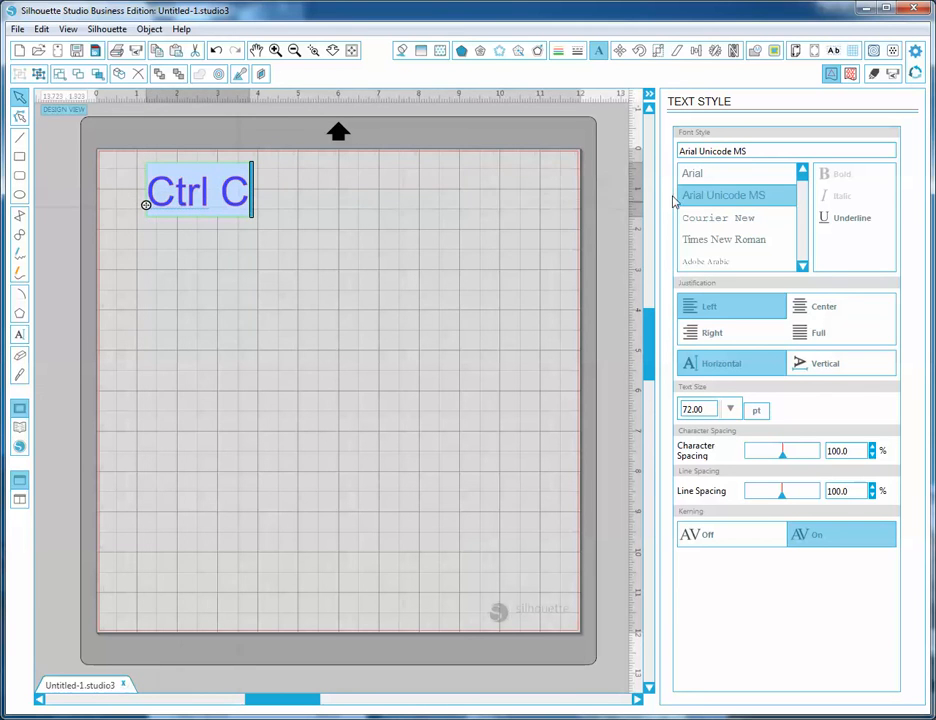
left_click(716, 220)
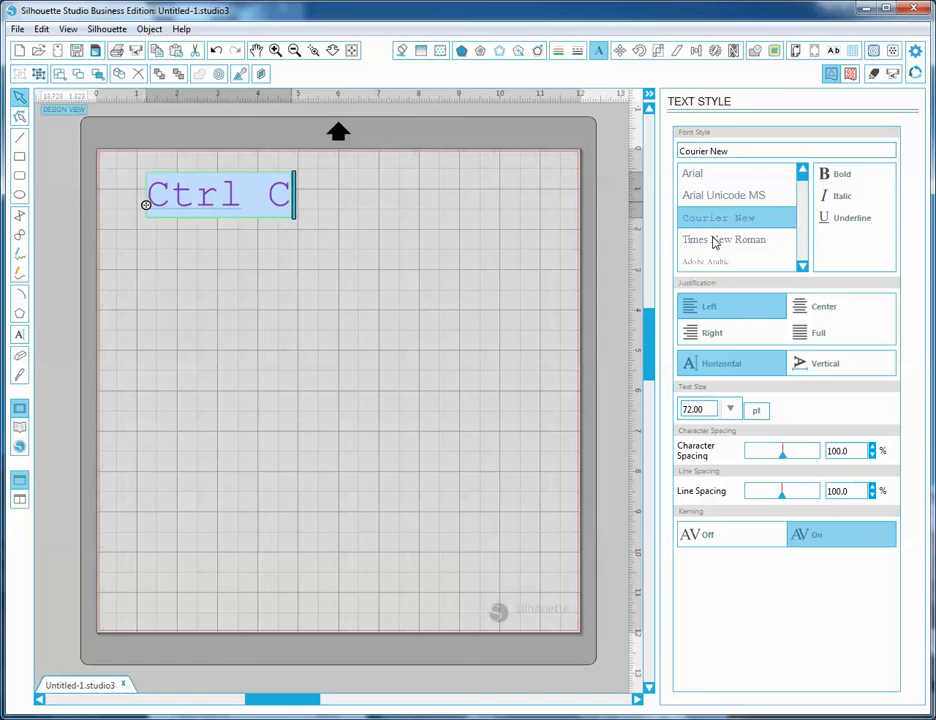
left_click(713, 243)
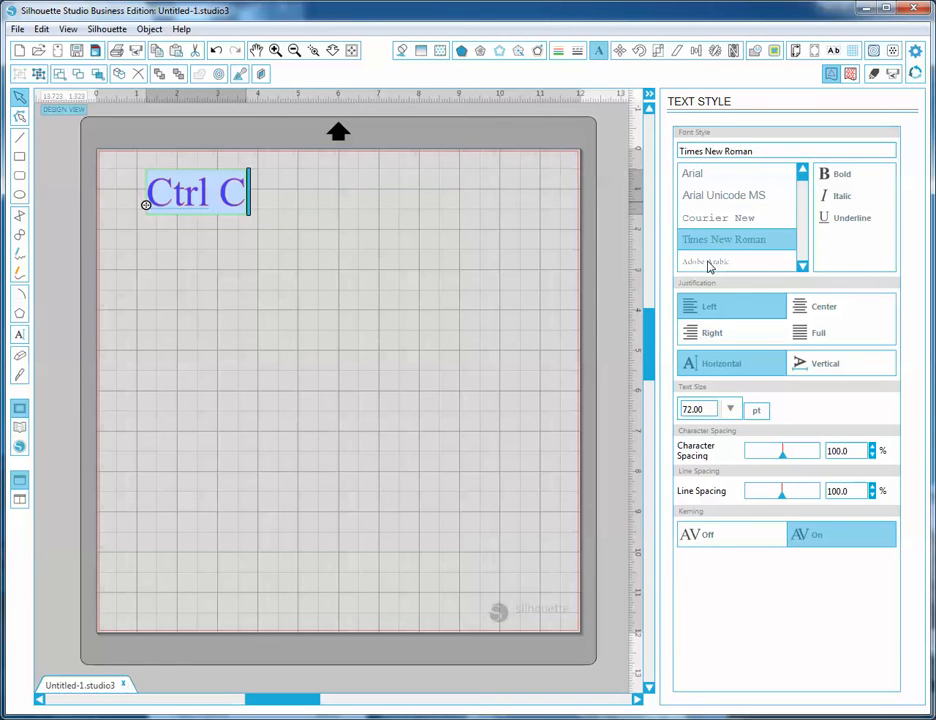
scroll(708, 266, "down", 1)
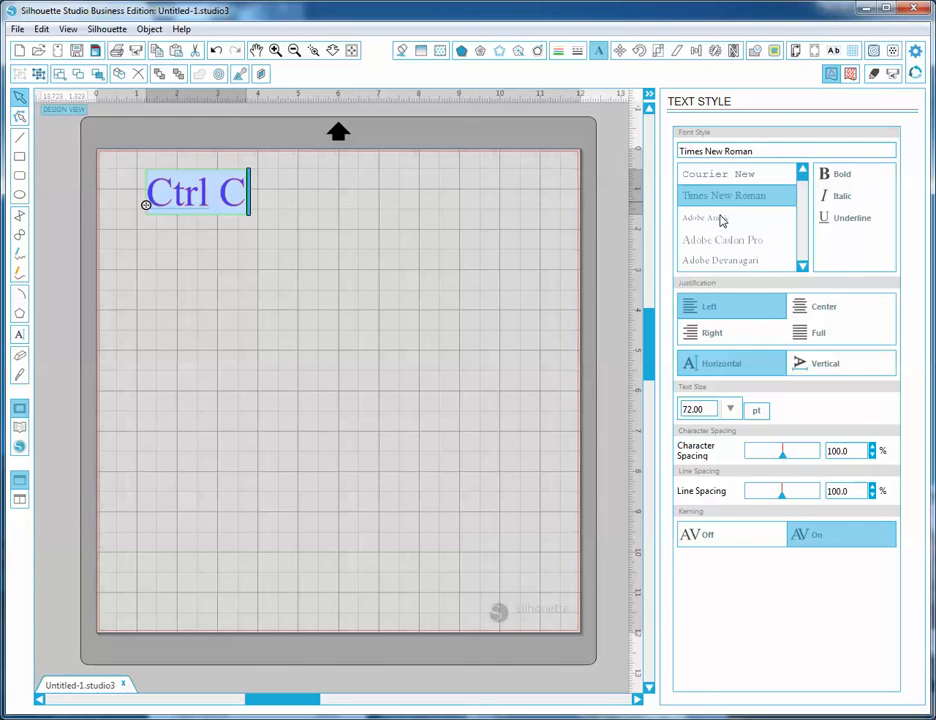
left_click(722, 218)
left_click(722, 240)
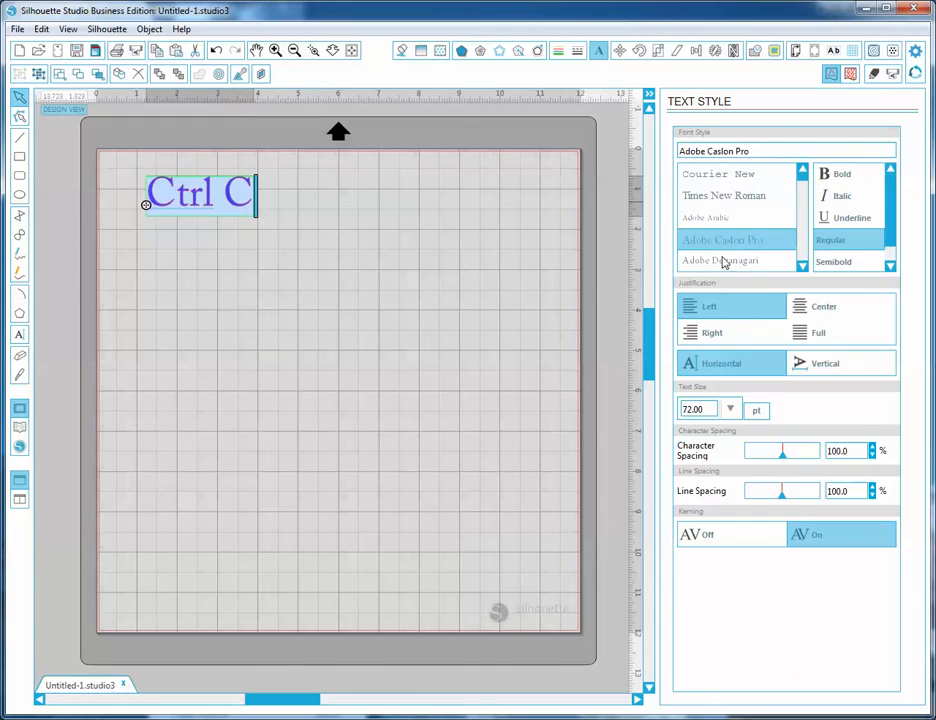
left_click(722, 261)
Step: Set the text size to 144 pt and move the text down about 1 in so it fits on the page
left_click(730, 409)
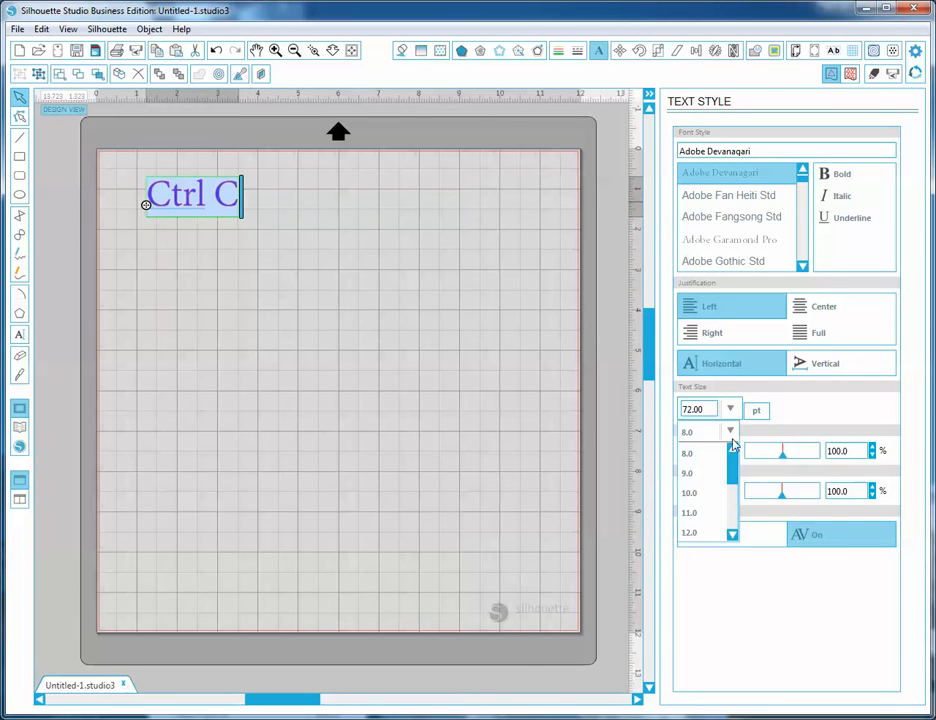
scroll(735, 468, "down", 3)
left_click(717, 513)
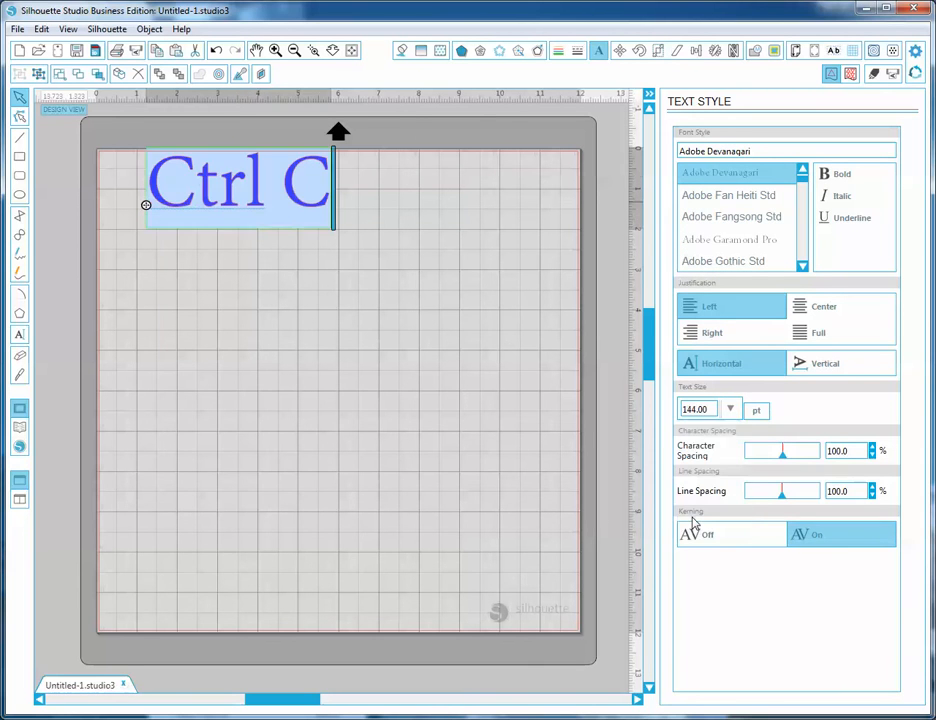
left_click_drag(707, 410, 678, 411)
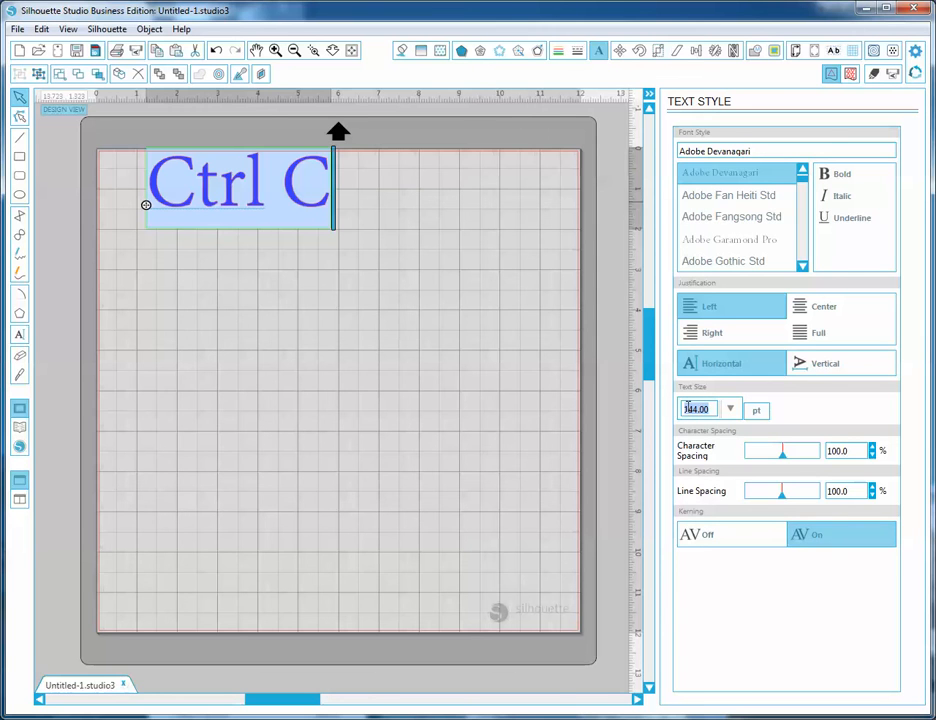
left_click_drag(146, 205, 146, 246)
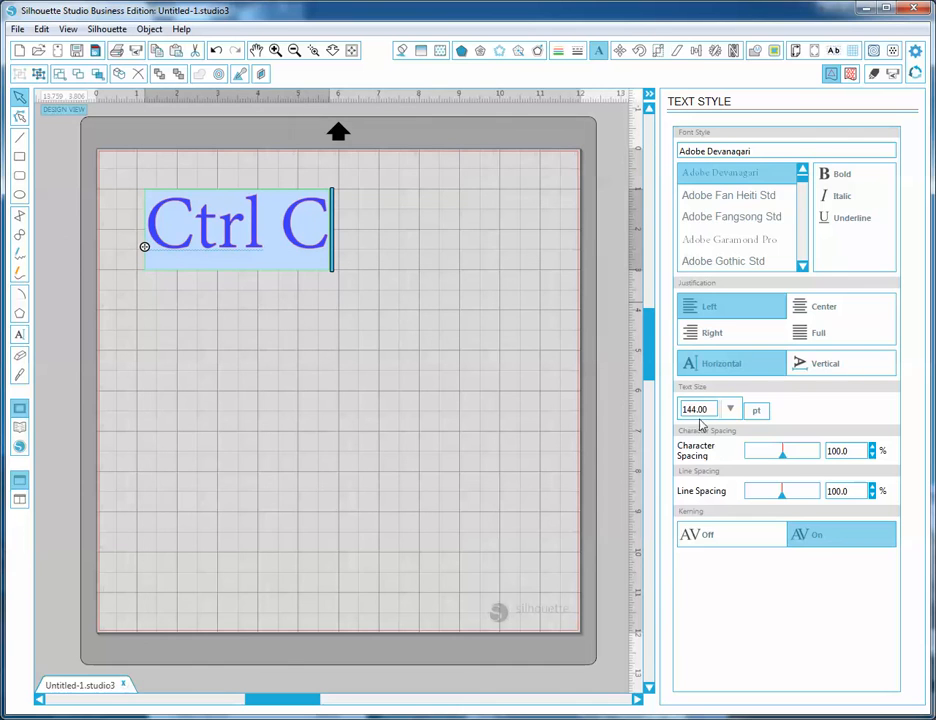
Step: Compare further Adobe fonts and Courier New on the selected text, and settle on Times New Roman
left_click(715, 197)
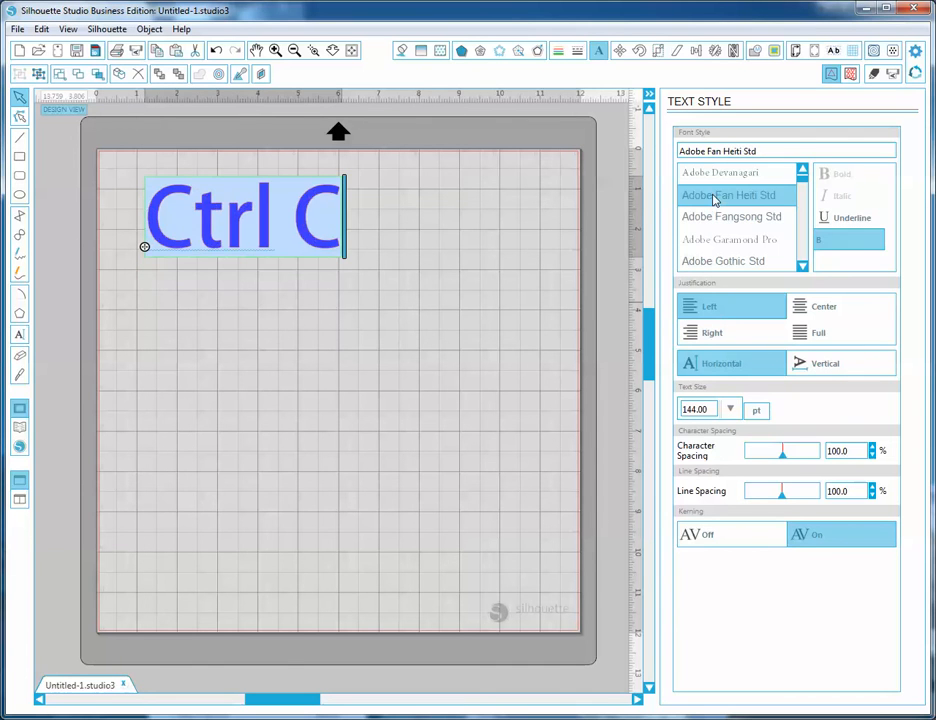
left_click(716, 215)
left_click(715, 240)
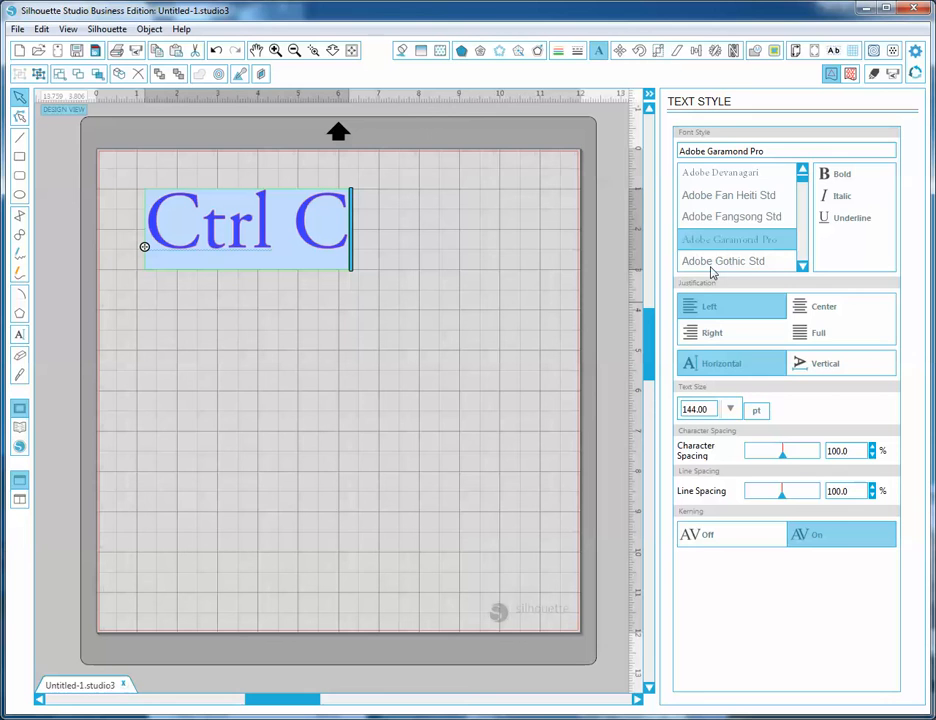
scroll(713, 268, "down", 1)
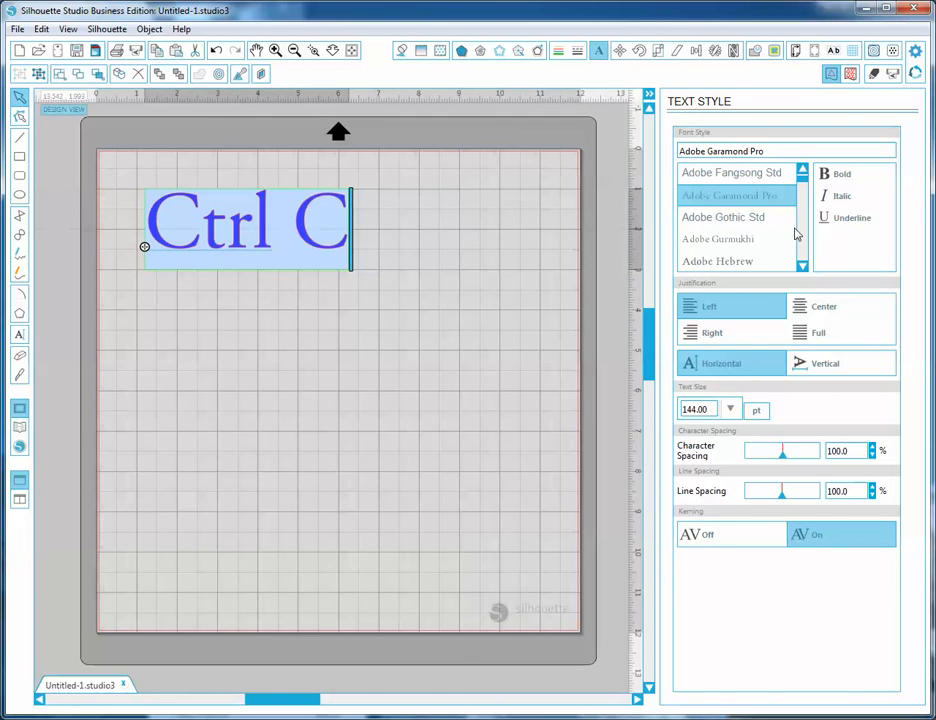
scroll(760, 216, "up", 3)
left_click(716, 222)
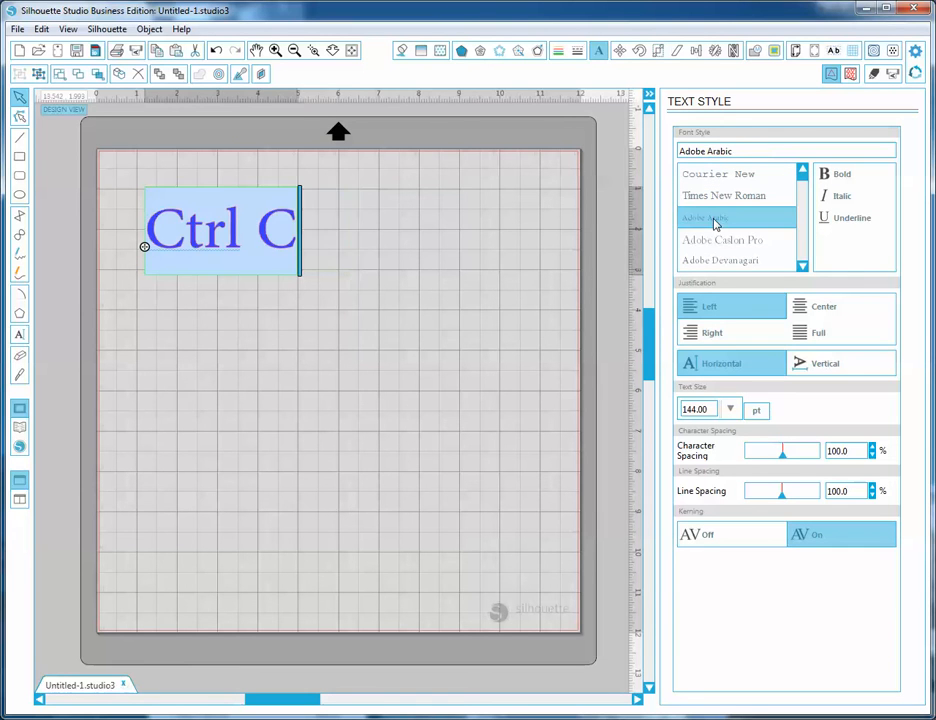
left_click(717, 240)
left_click(718, 264)
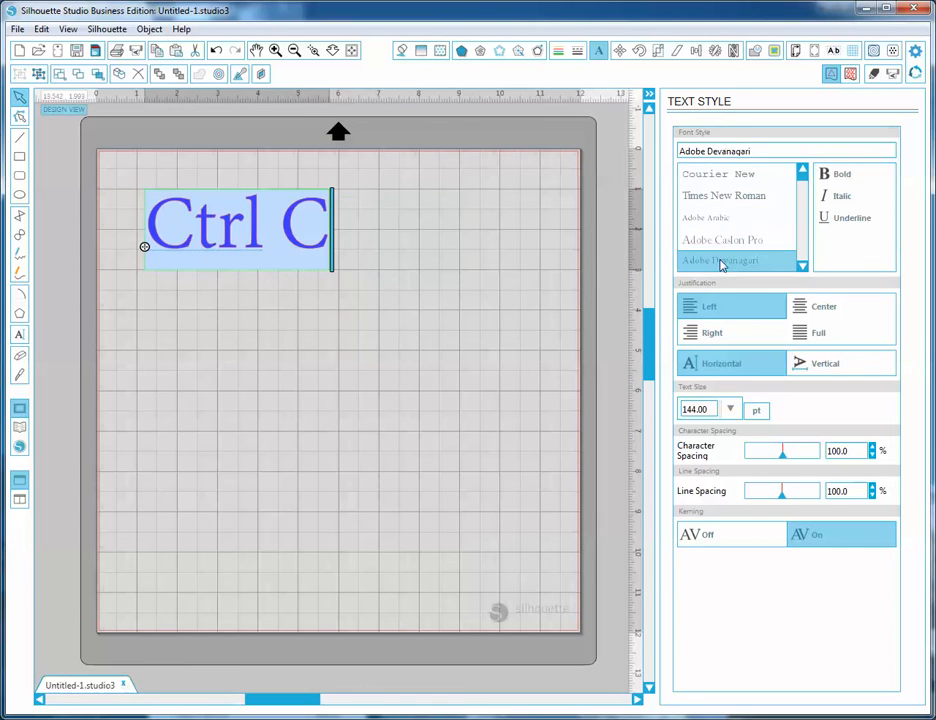
left_click(714, 175)
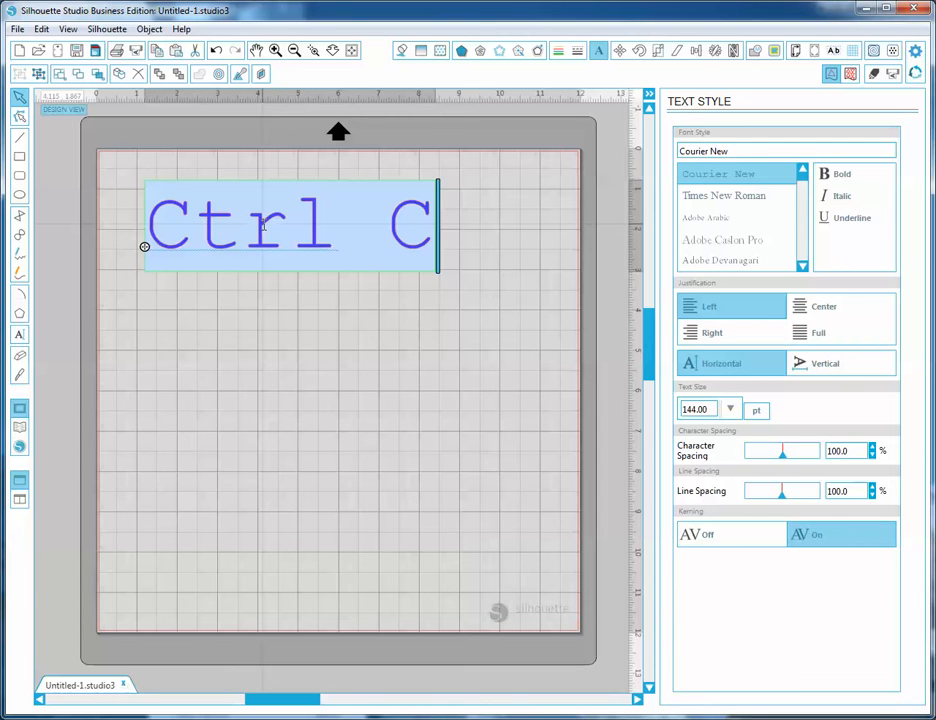
left_click(744, 204)
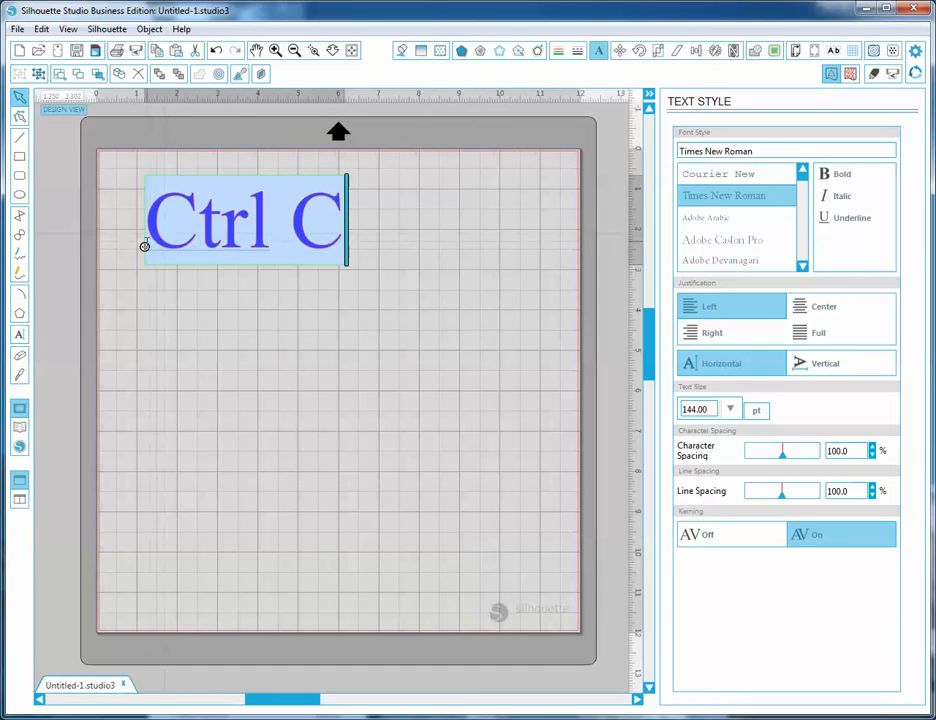
Step: Nudge the "Ctrl C" text slightly up and to the left, finish editing it, and select it as an object
mouse_move(146, 246)
left_mouse_down()
mouse_move(152, 207)
mouse_move(94, 209)
mouse_move(144, 211)
mouse_move(142, 244)
left_mouse_up()
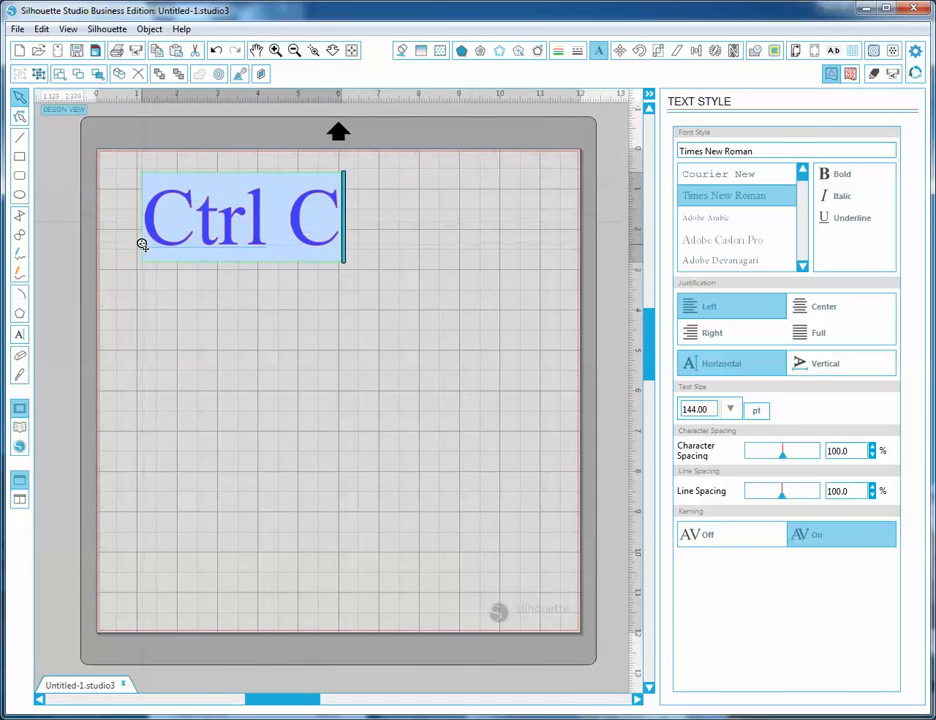
left_click(150, 305)
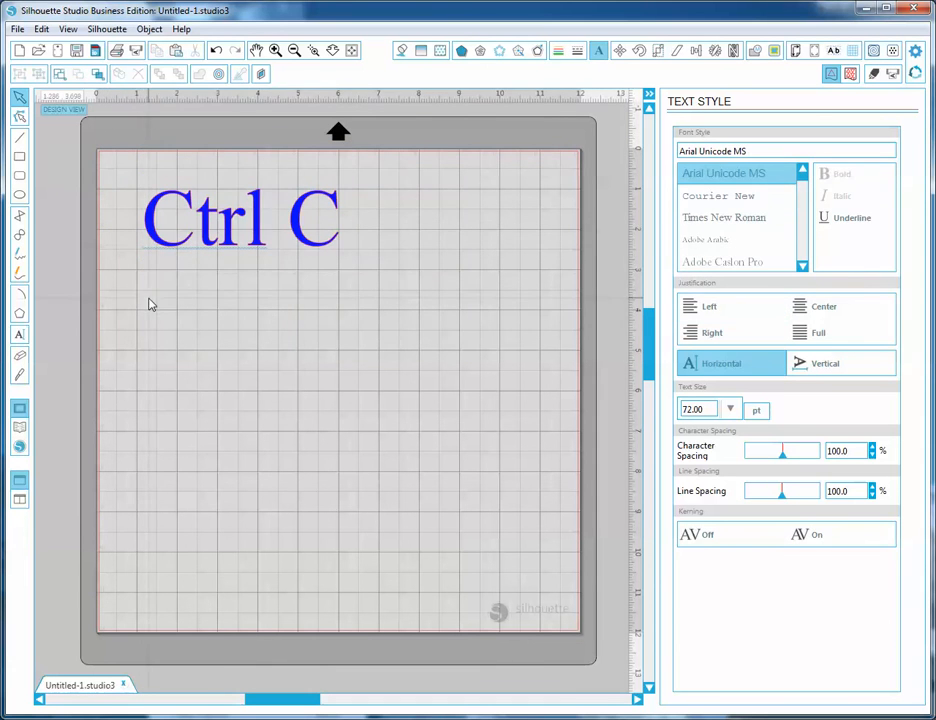
left_click(157, 234)
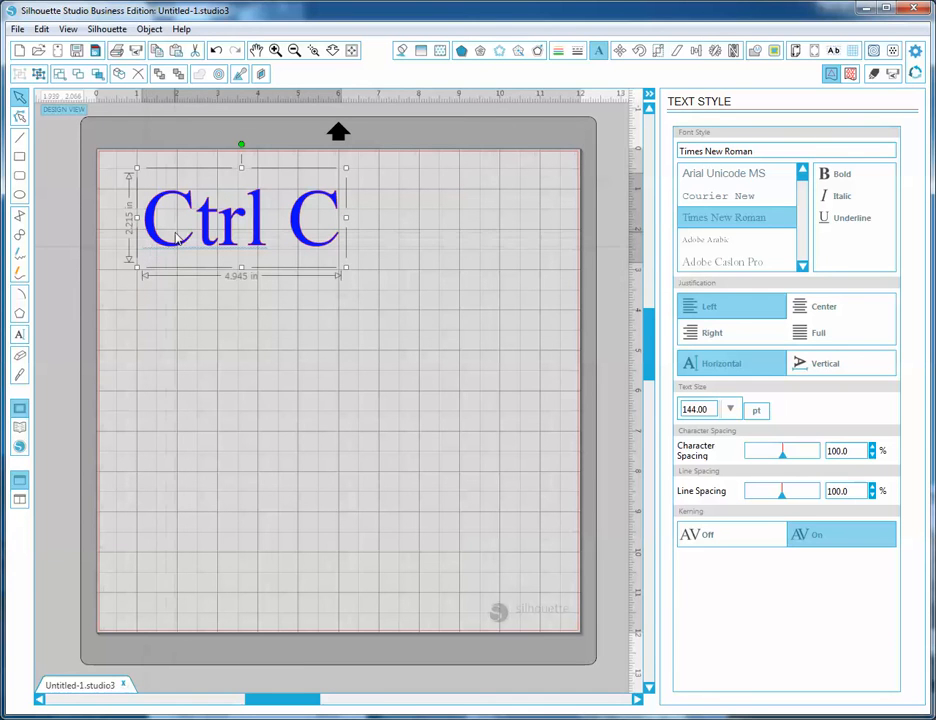
Step: Duplicate the "Ctrl C" text object directly below the original and clear the selection
left_click(168, 174)
left_click(170, 204)
key("i")
type("Ctrl C")
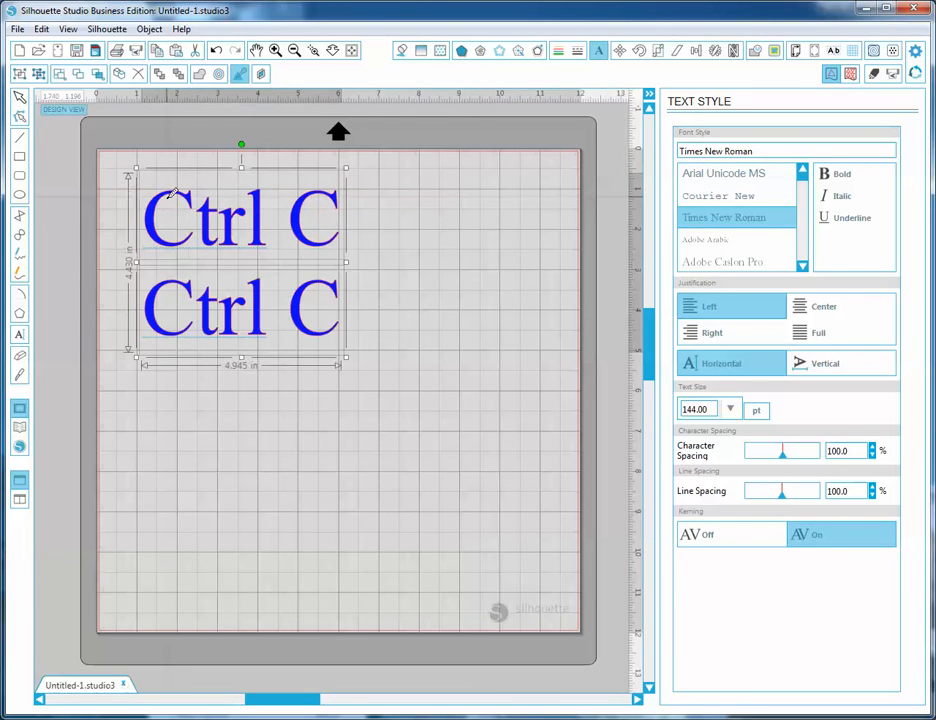
left_click(362, 268)
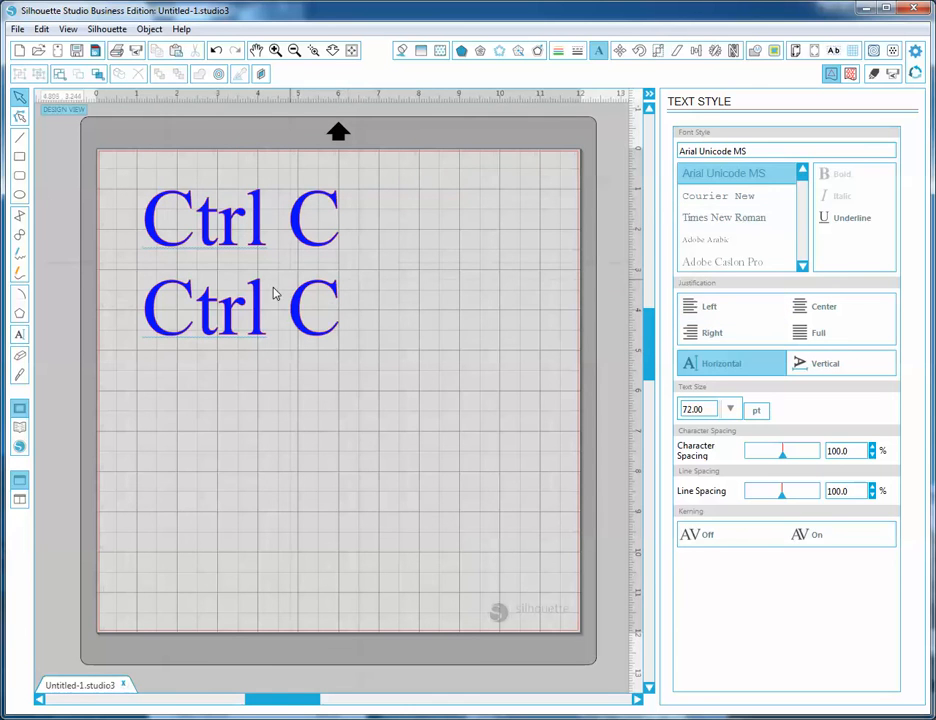
Step: Move the duplicate "Ctrl C" text off the page and park it beside the page's upper-right corner
left_click(167, 313)
left_click_drag(233, 348, 460, 242)
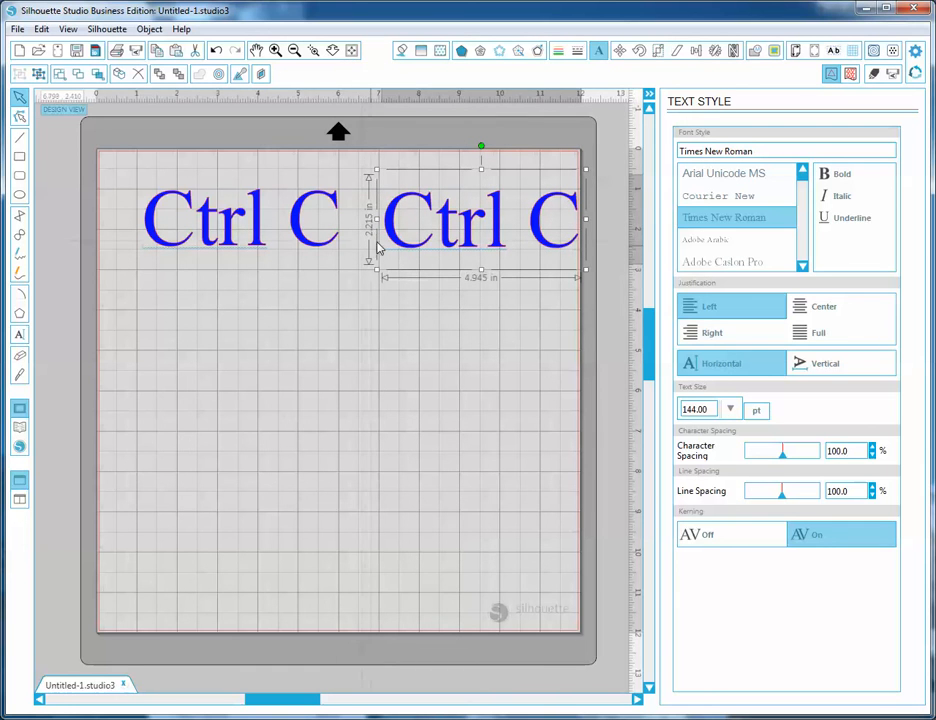
left_click_drag(390, 218, 612, 220)
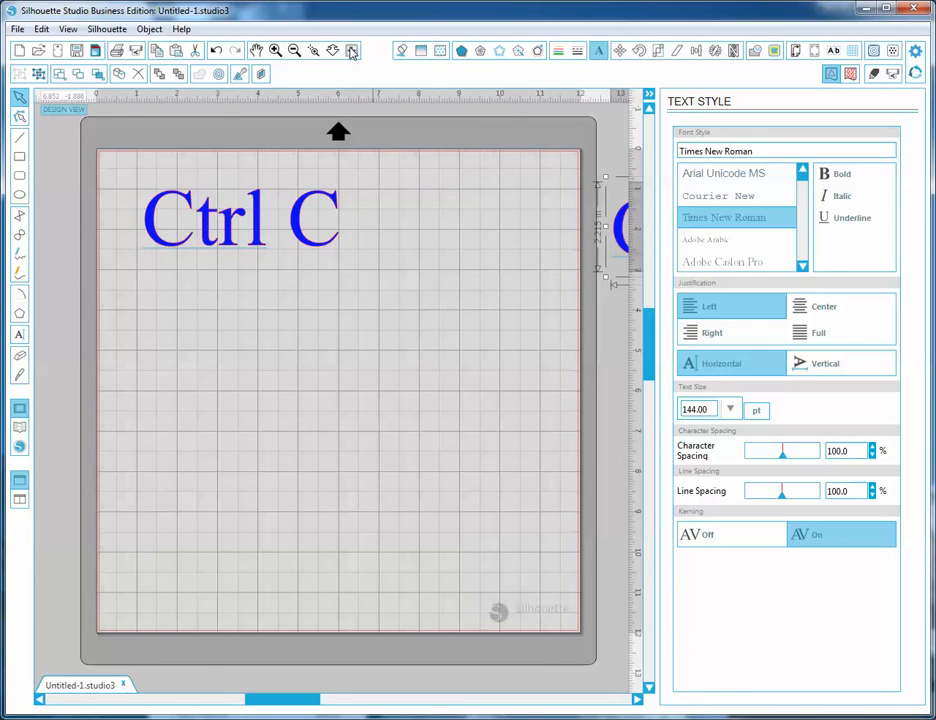
left_click(294, 52)
left_click(294, 52)
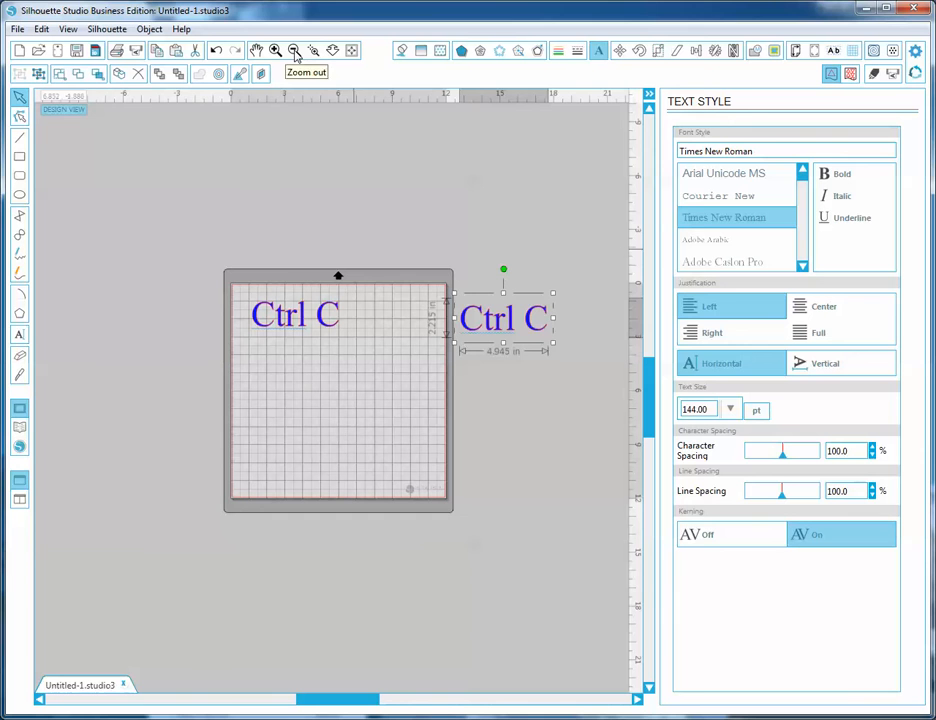
left_click_drag(468, 322, 489, 188)
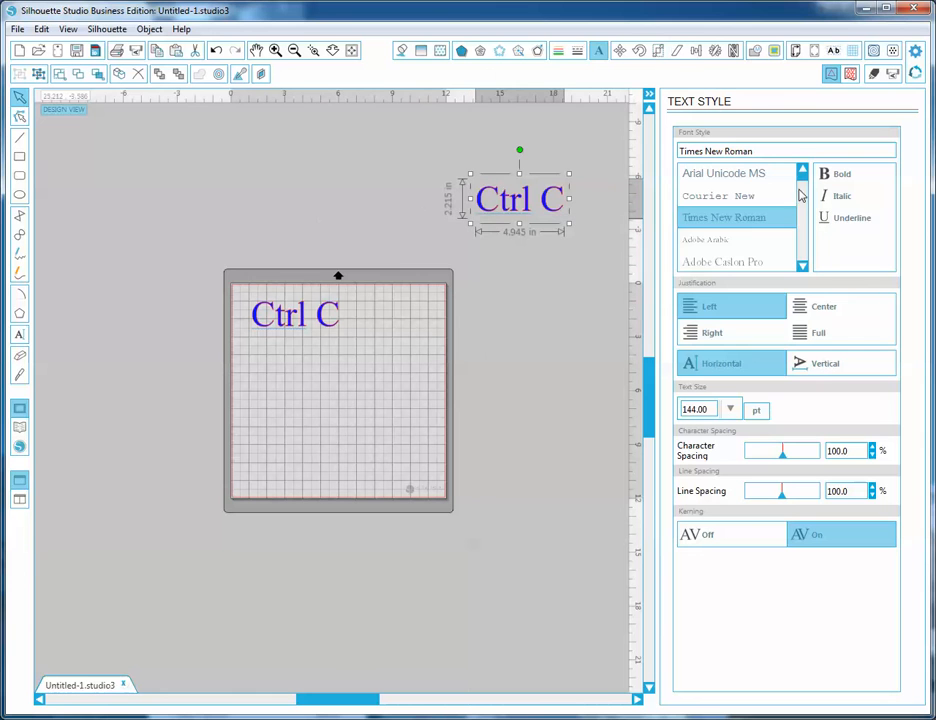
mouse_move(802, 176)
left_mouse_down()
mouse_move(807, 266)
mouse_move(798, 160)
left_mouse_up()
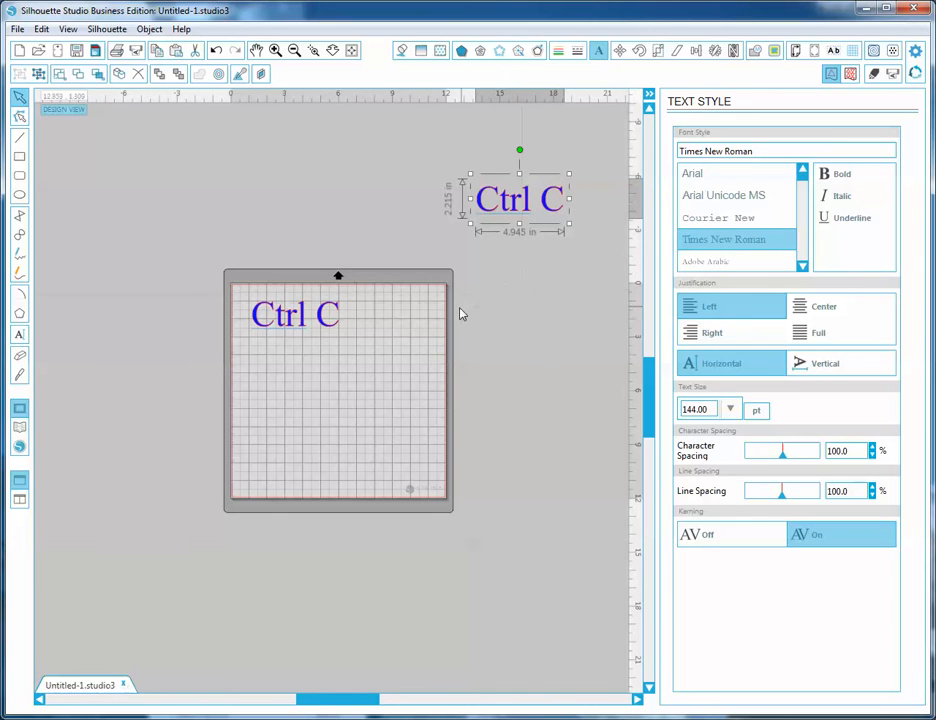
left_click_drag(509, 216, 511, 315)
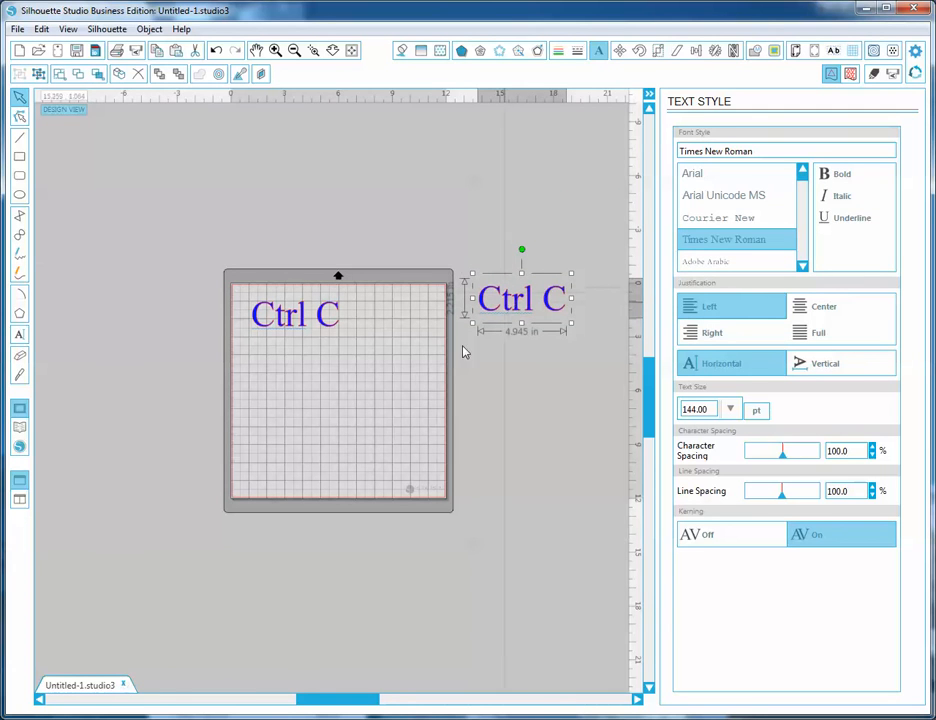
left_click(351, 52)
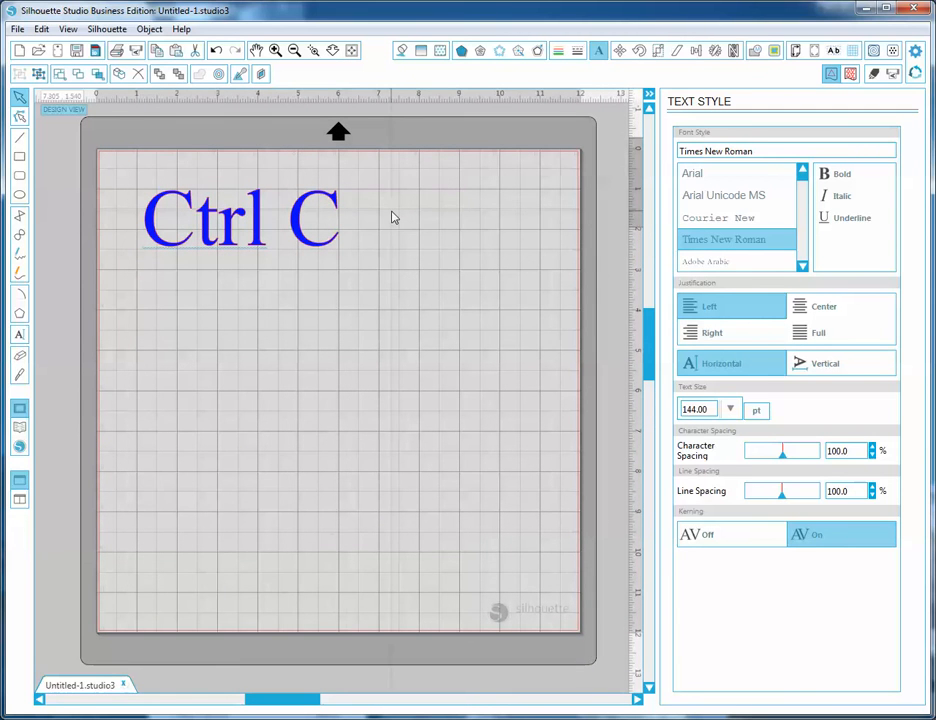
Step: Ungroup the original "Ctrl C" text on the page into separate letters
left_click(157, 211)
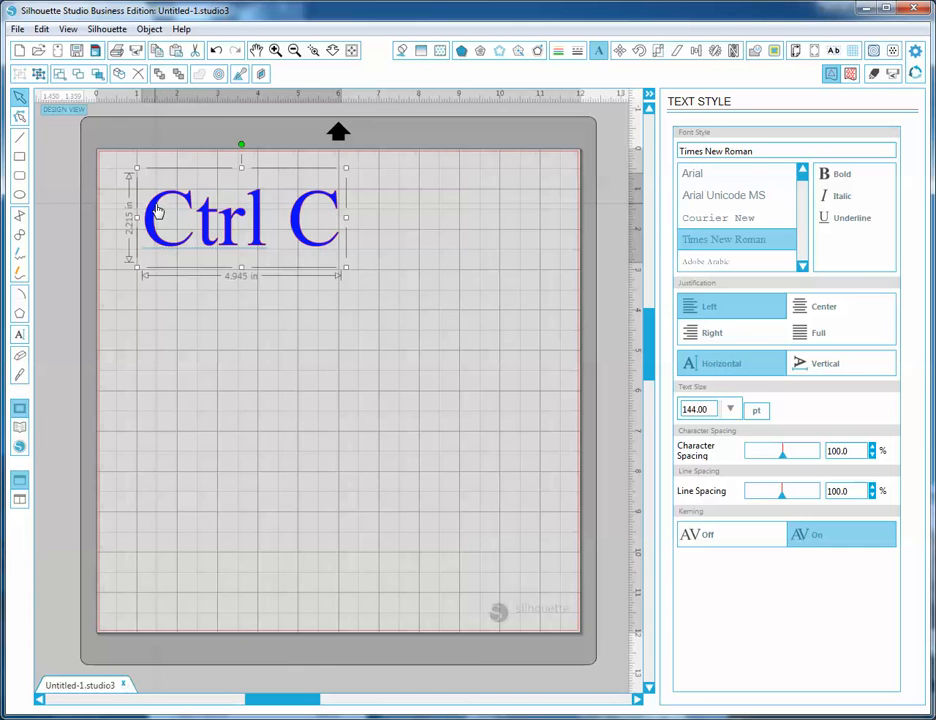
right_click(157, 211)
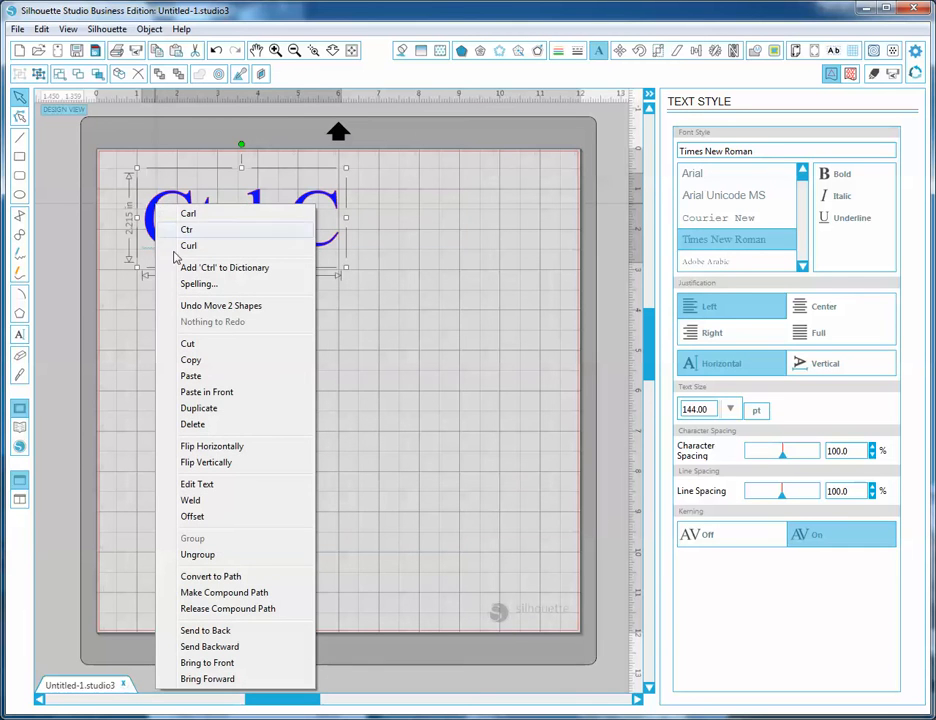
left_click(205, 556)
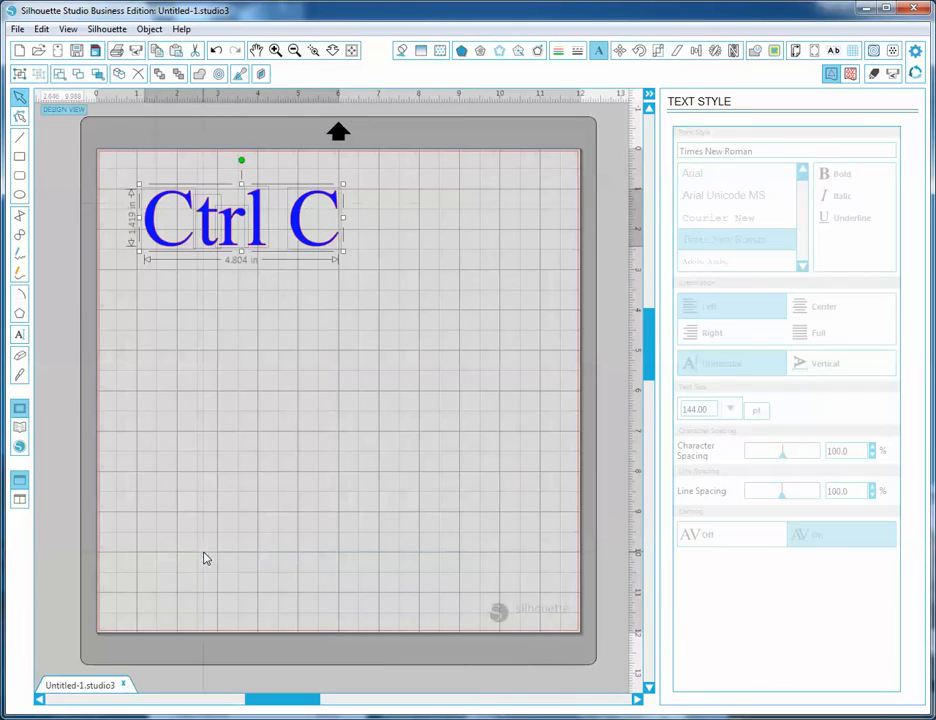
Step: Select the letters of the ungrouped "Ctrl C" one at a time to check that each is a separate shape
left_click(157, 287)
left_click(162, 246)
left_click(209, 242)
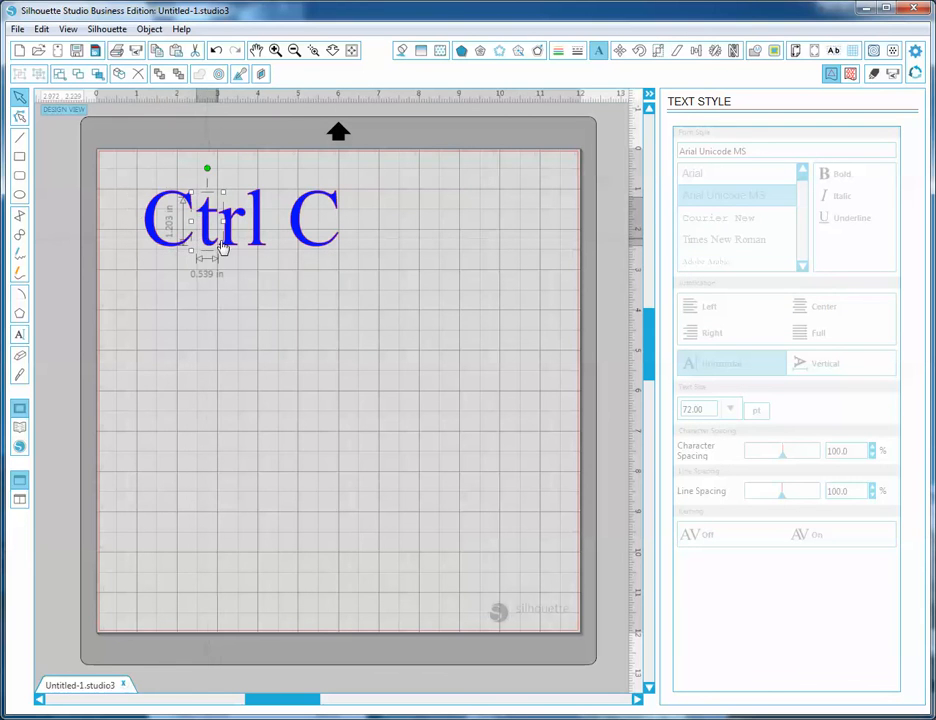
left_click(238, 244)
left_click(257, 232)
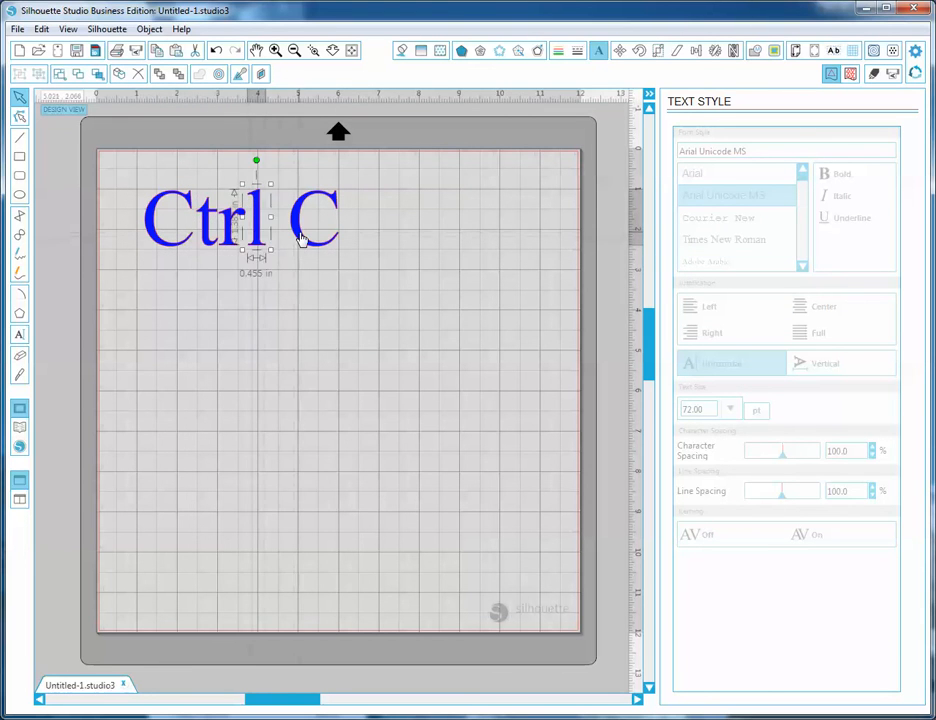
left_click(300, 238)
Step: Try moving the first letter C slightly up and to the left, undo the move, and clear the selection
left_click(172, 190)
mouse_move(172, 190)
left_mouse_down()
mouse_move(172, 167)
mouse_move(163, 217)
mouse_move(170, 193)
left_mouse_up()
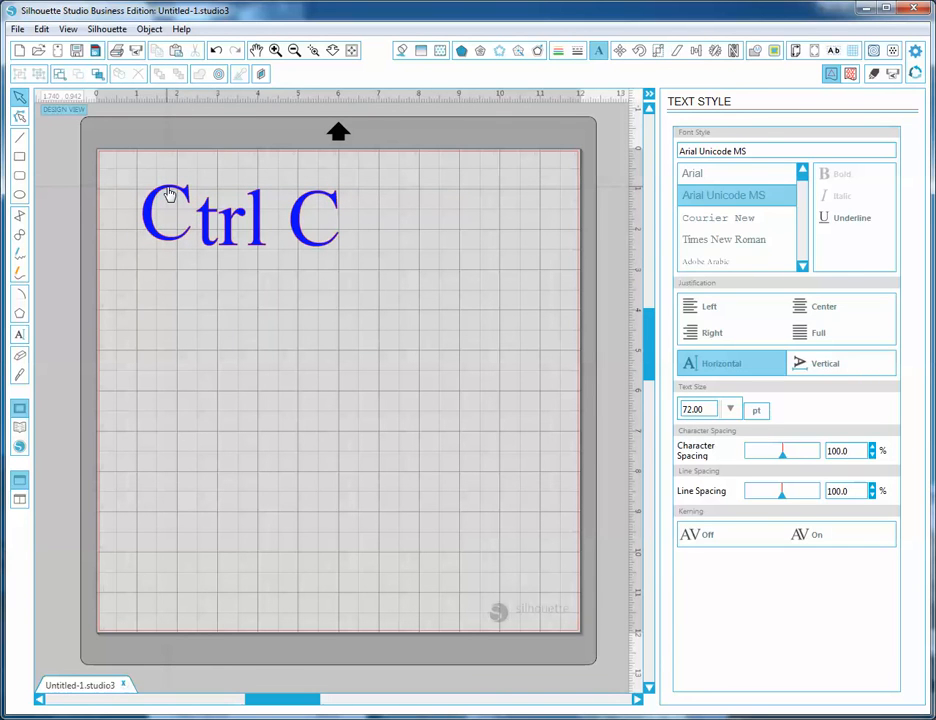
key("ctrl+z")
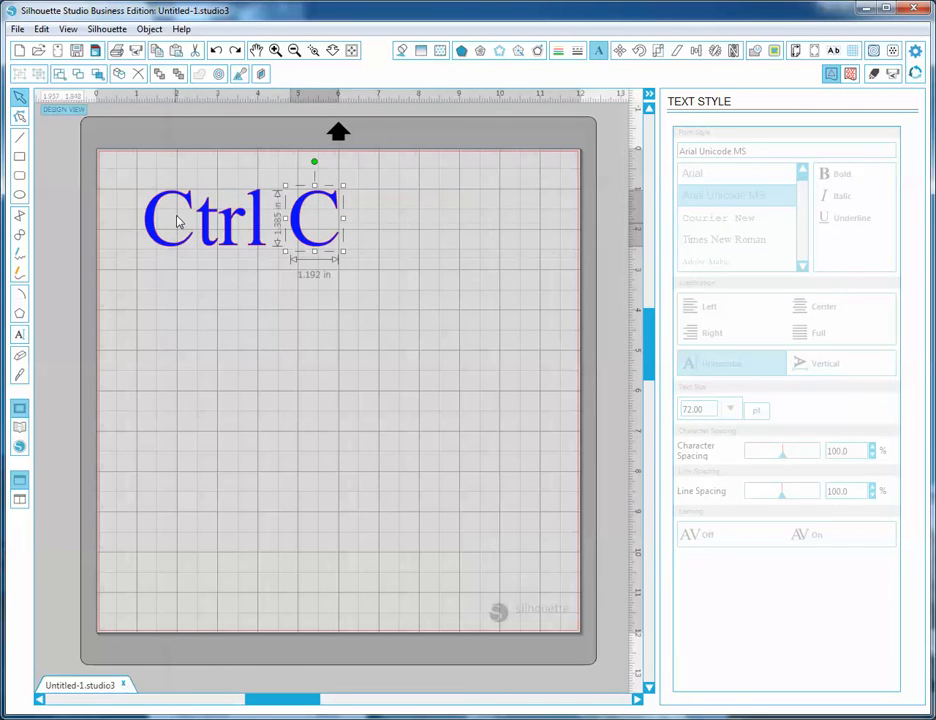
left_click(167, 300)
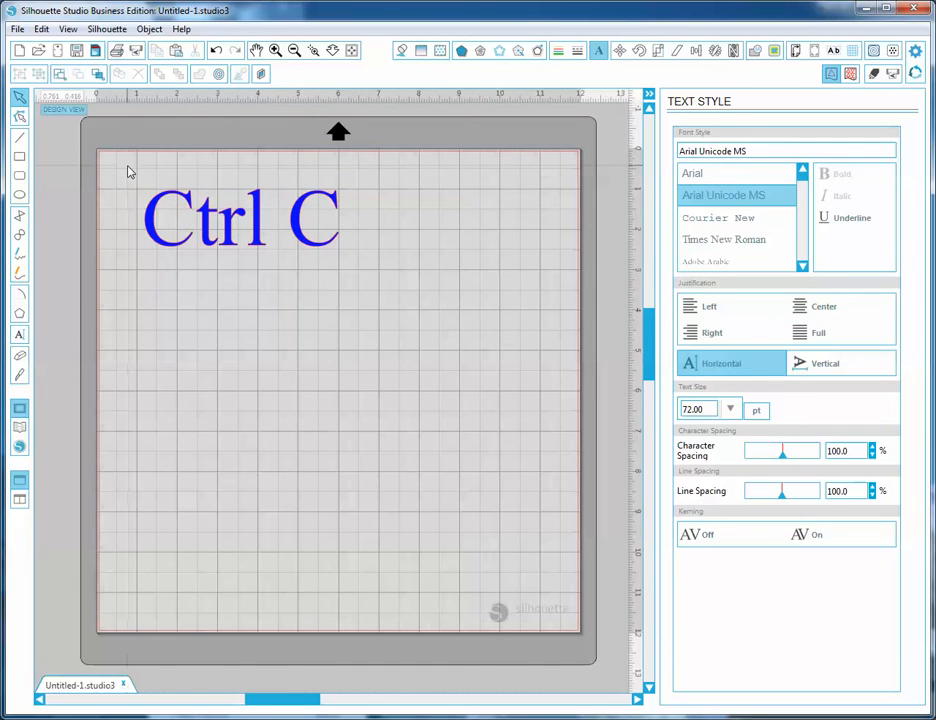
Step: Select all the separate letters of "Ctrl C", group them into one shape, and clear the selection
left_click_drag(128, 172, 341, 246)
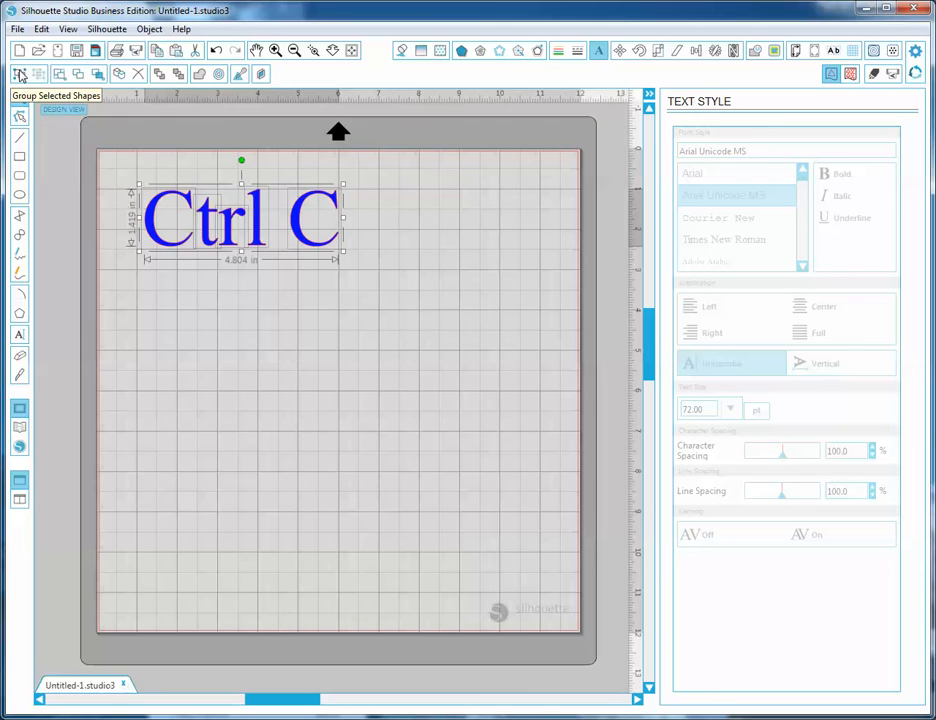
left_click(20, 75)
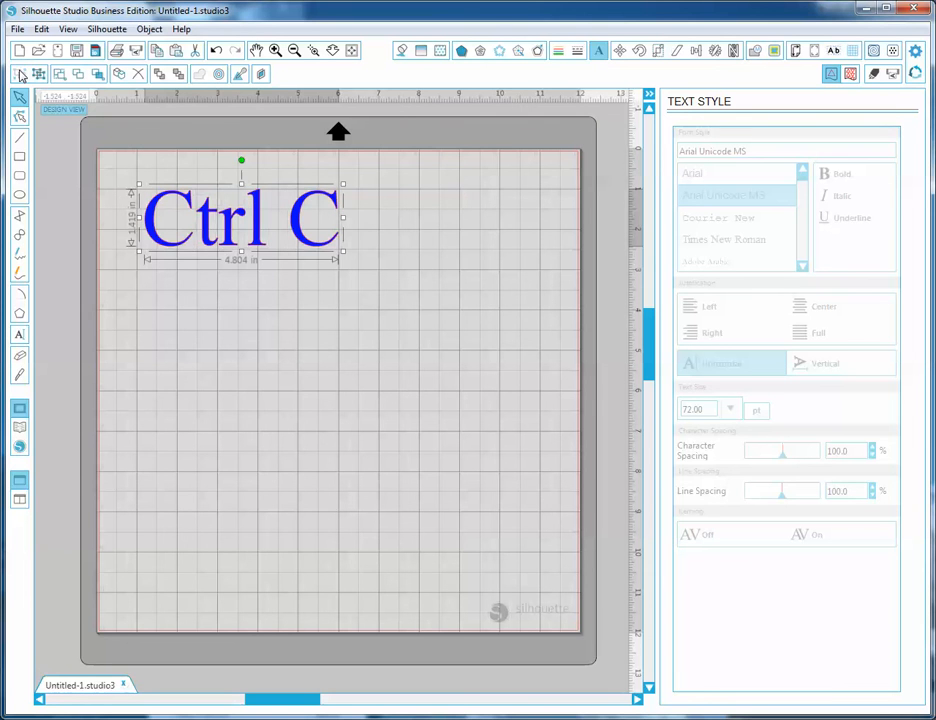
right_click(173, 240)
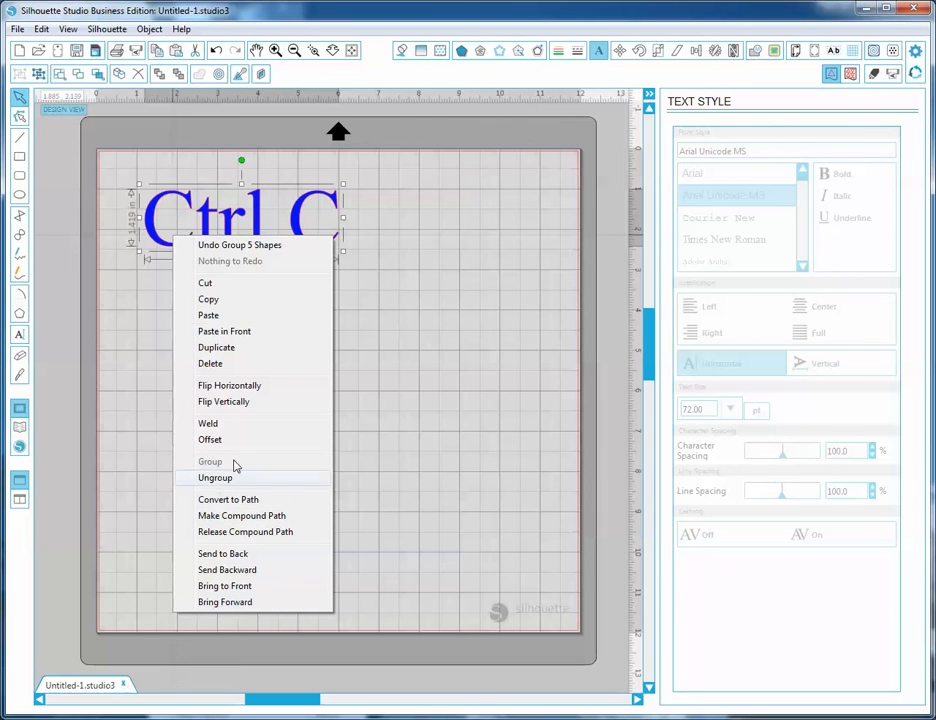
left_click(132, 324)
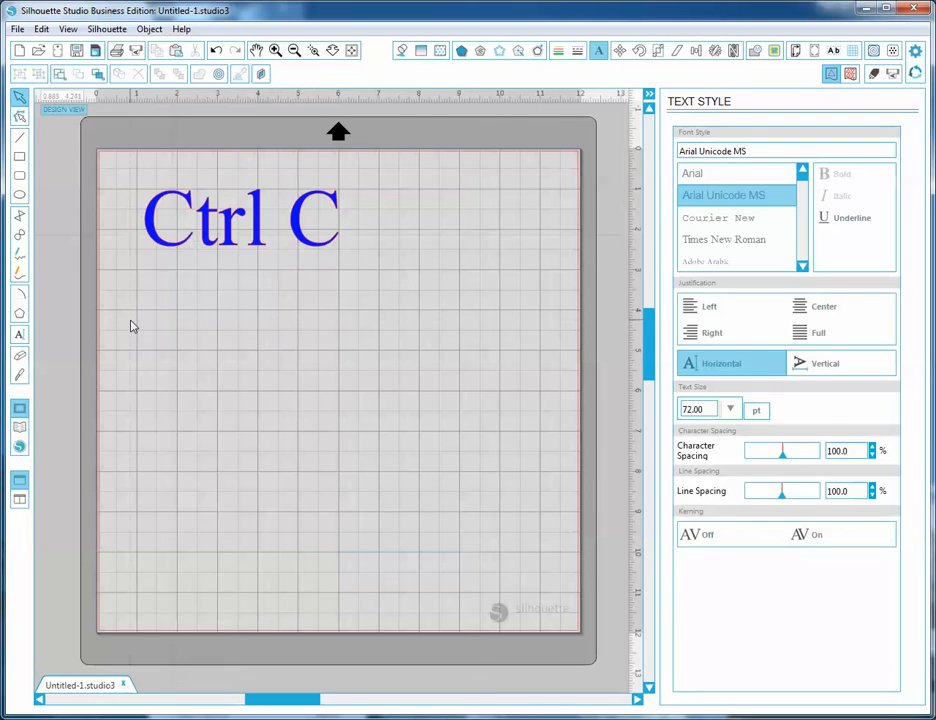
Step: Enlarge the grouped "Ctrl C" to about 6.72 in wide and 2.37 in tall, and move it down about 1 in
left_click(155, 205)
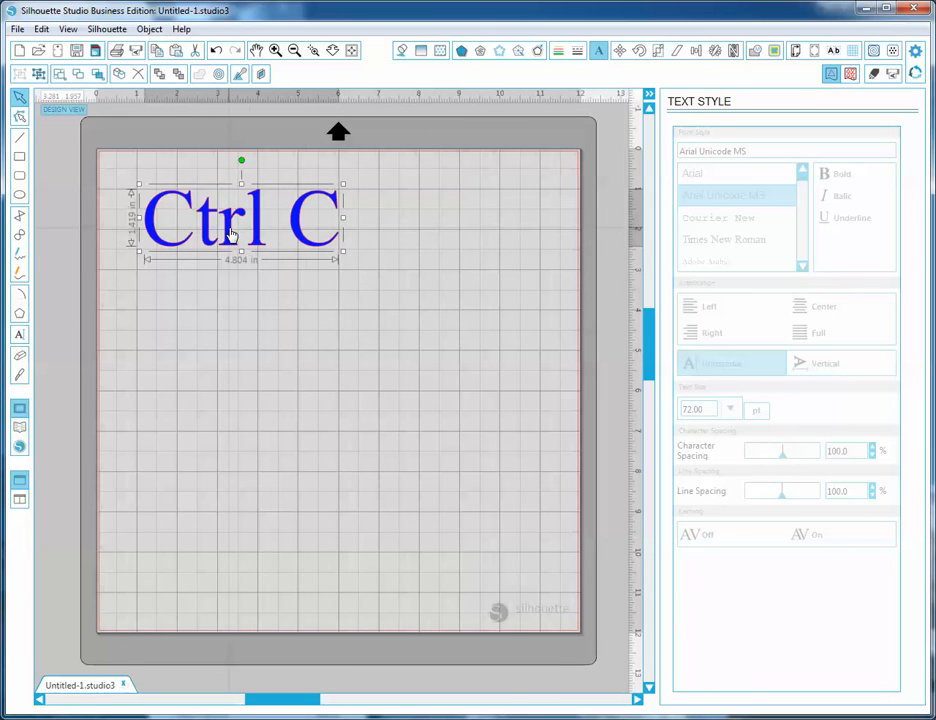
left_click_drag(343, 252, 418, 292)
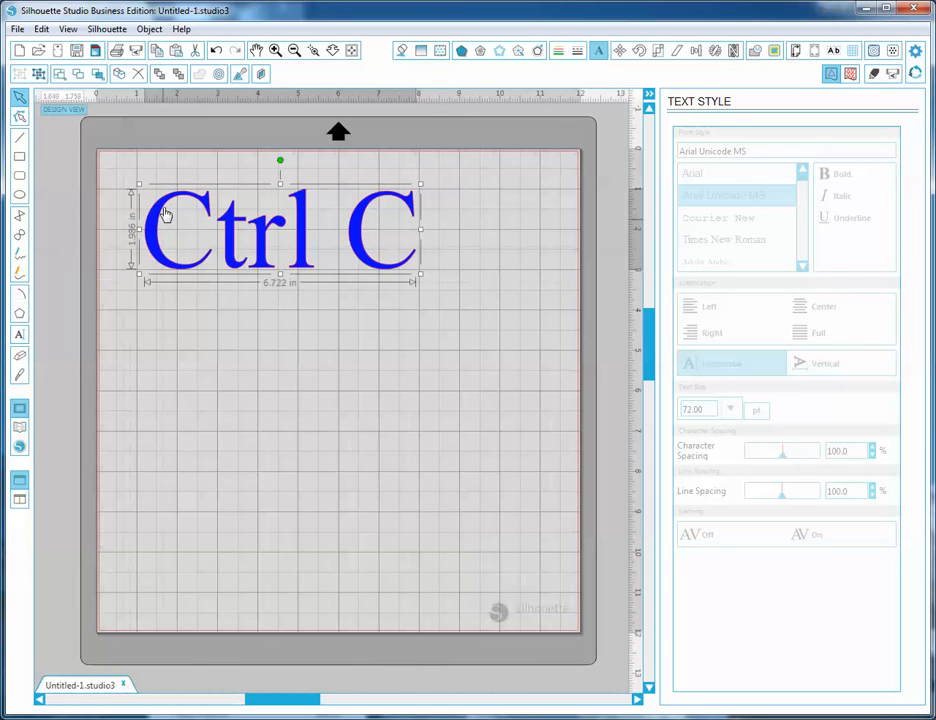
left_click_drag(280, 184, 281, 167)
left_click_drag(265, 233, 269, 278)
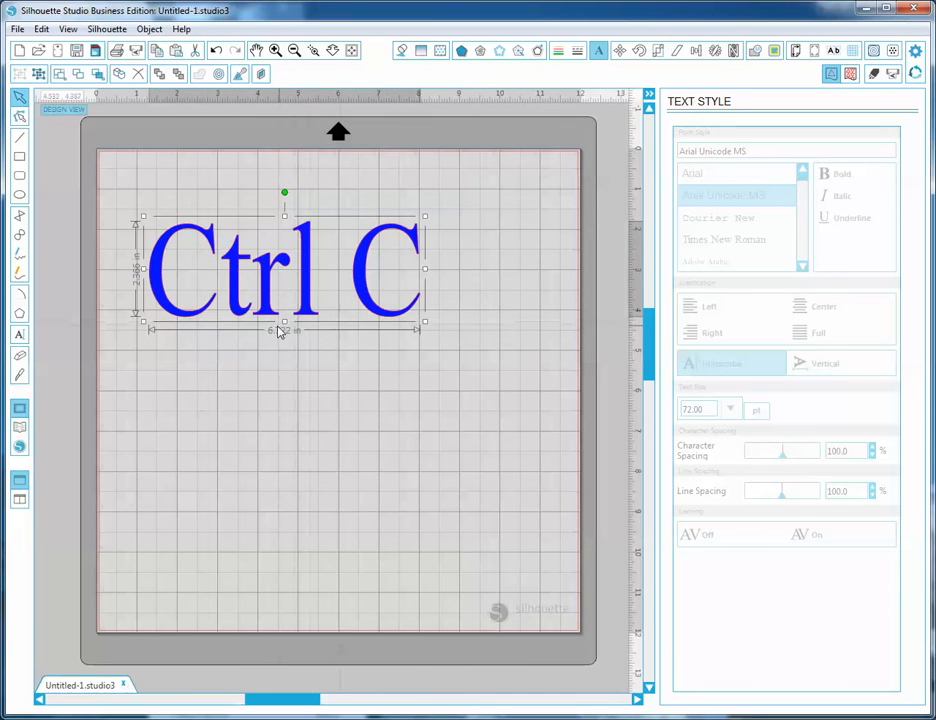
left_click(173, 358)
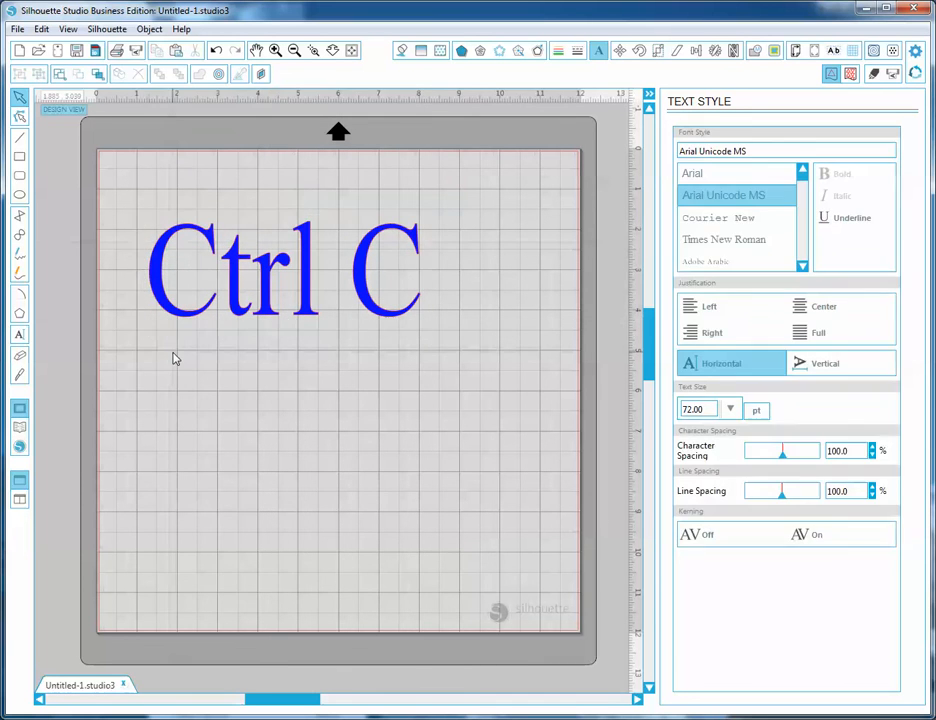
Step: Draw a rounded rectangle about 7.56 in wide and 4.12 in tall around the "Ctrl C" letters
left_click(24, 183)
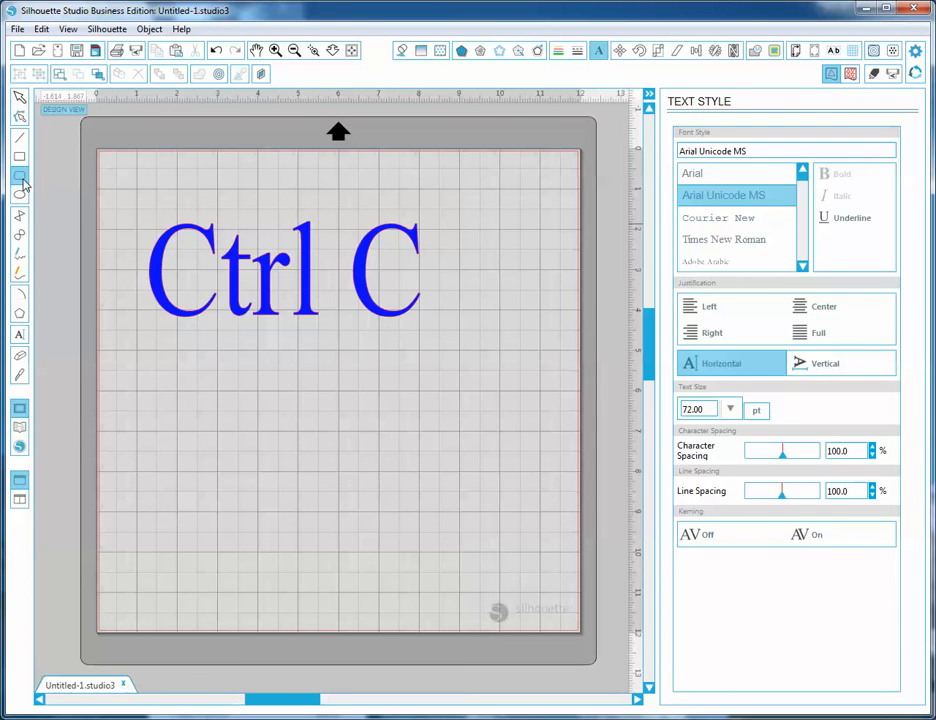
left_click_drag(137, 197, 442, 364)
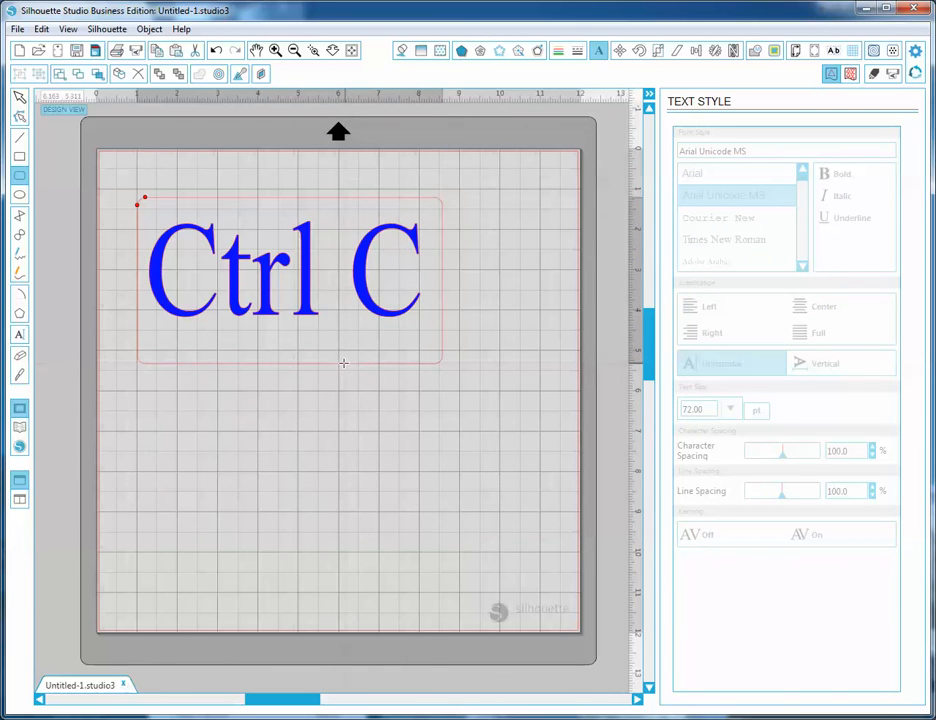
left_click(21, 100)
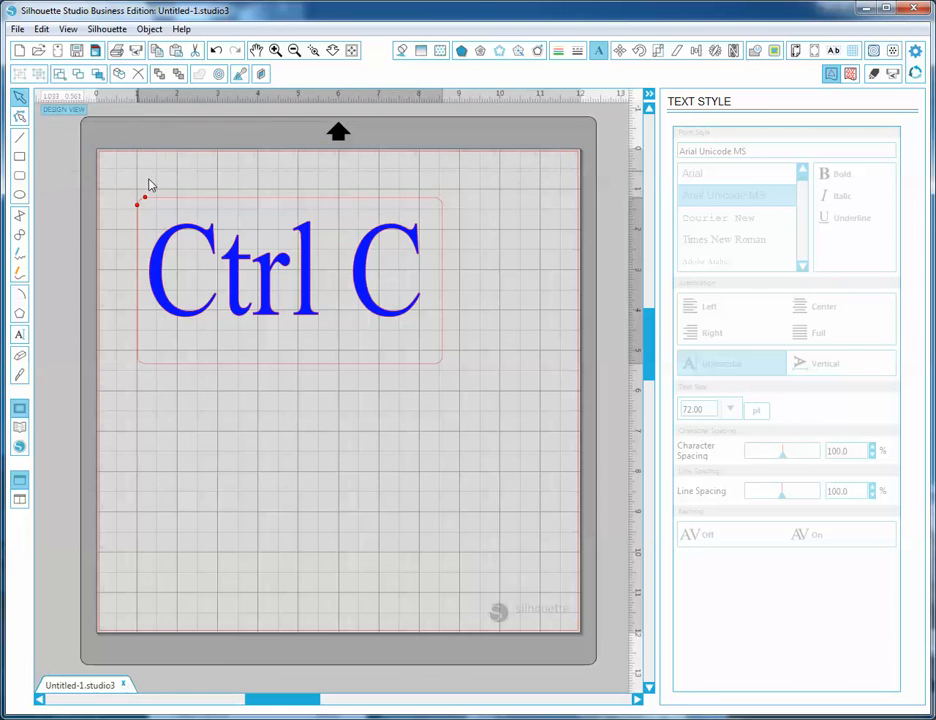
Step: Set the line color of the rounded rectangle to blue, matching the letters
left_click(167, 198)
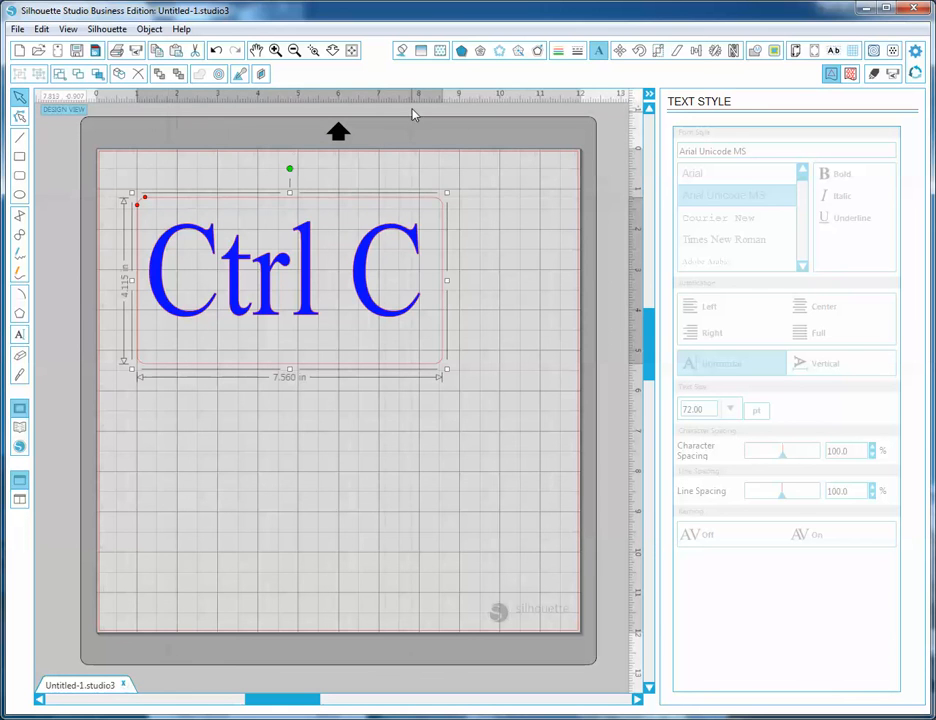
left_click(558, 52)
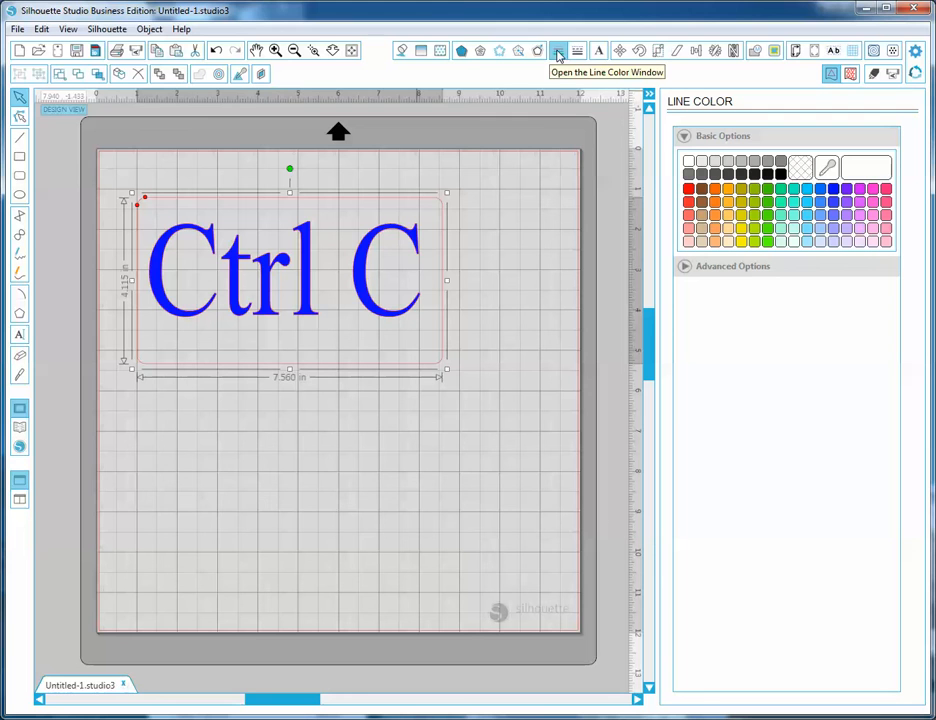
left_click(835, 193)
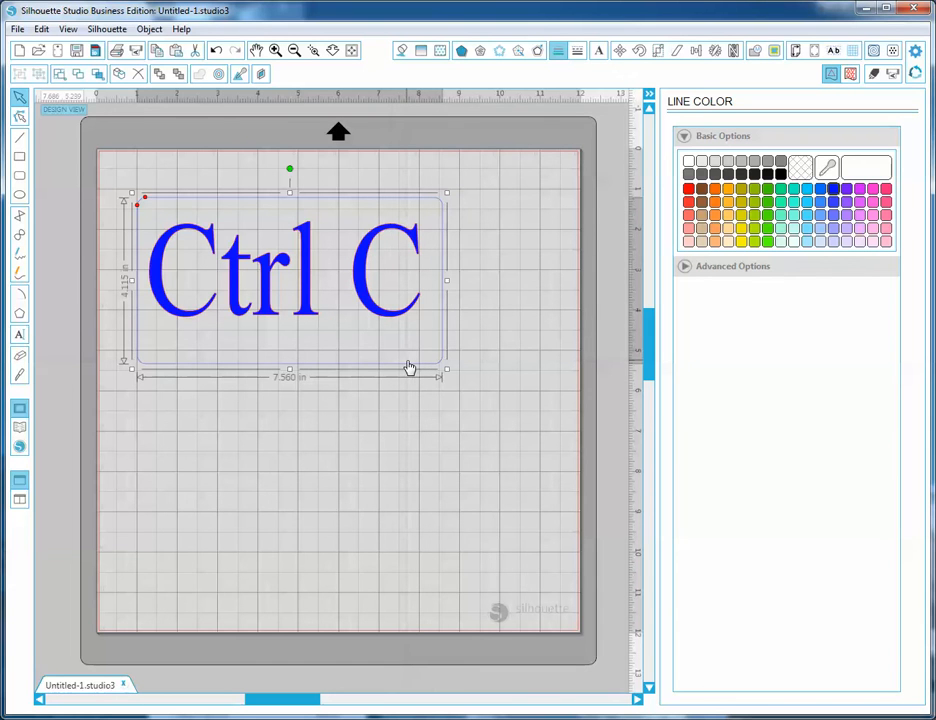
Step: Give the rounded rectangle's outline a bevelled corner style, a 26.1 pt thickness and flat end caps
left_click(577, 51)
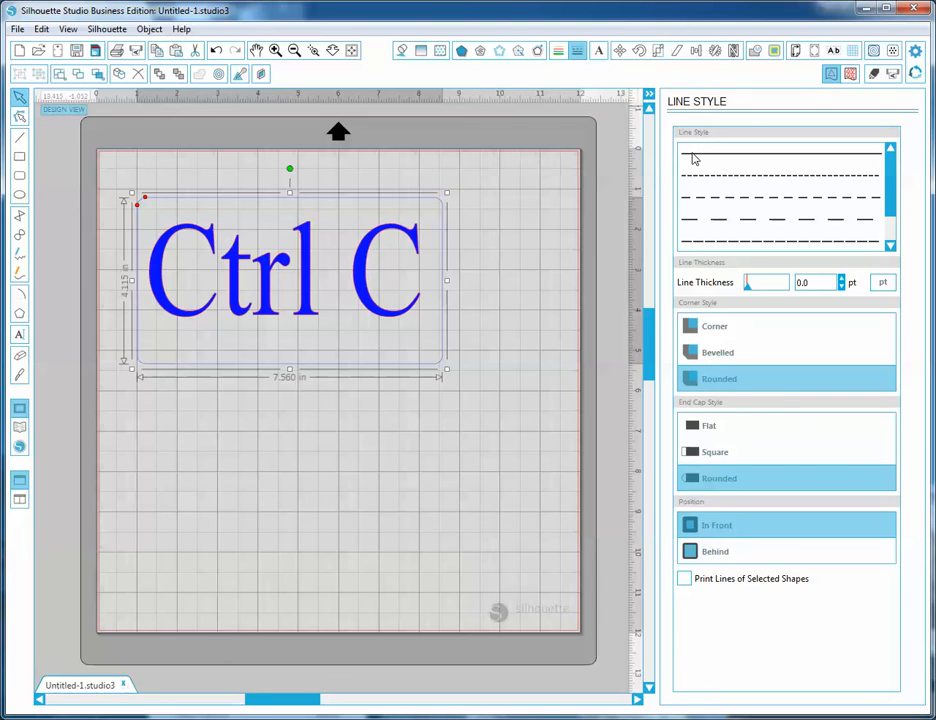
left_click(696, 358)
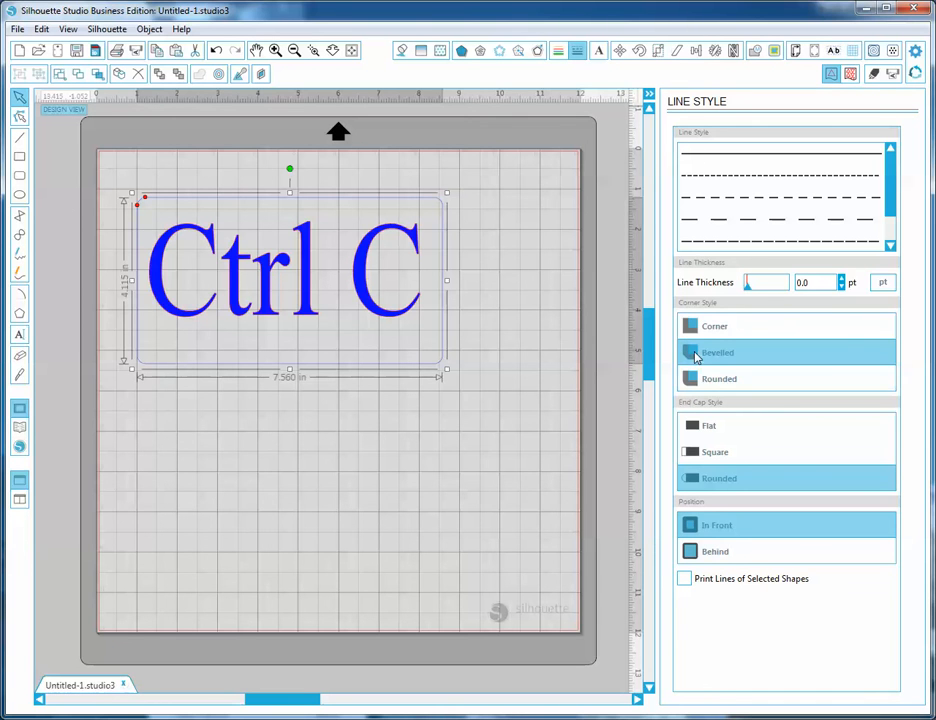
left_click_drag(747, 288, 753, 292)
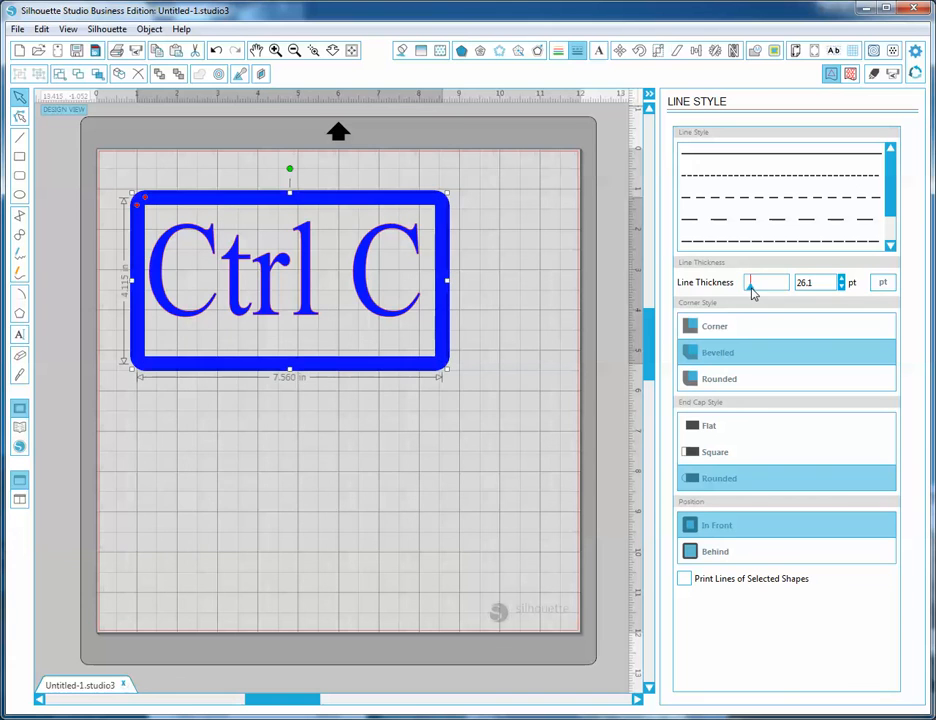
left_click(700, 430)
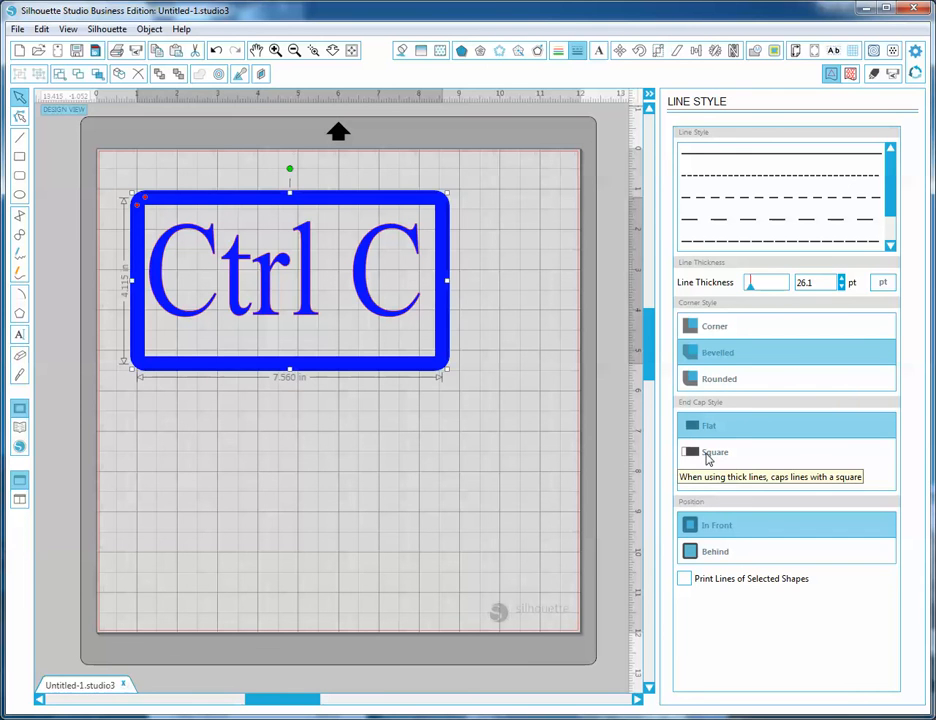
Step: Move the rounded frame slightly up and left around the "Ctrl C" letters and set its line position to Behind
left_click(460, 506)
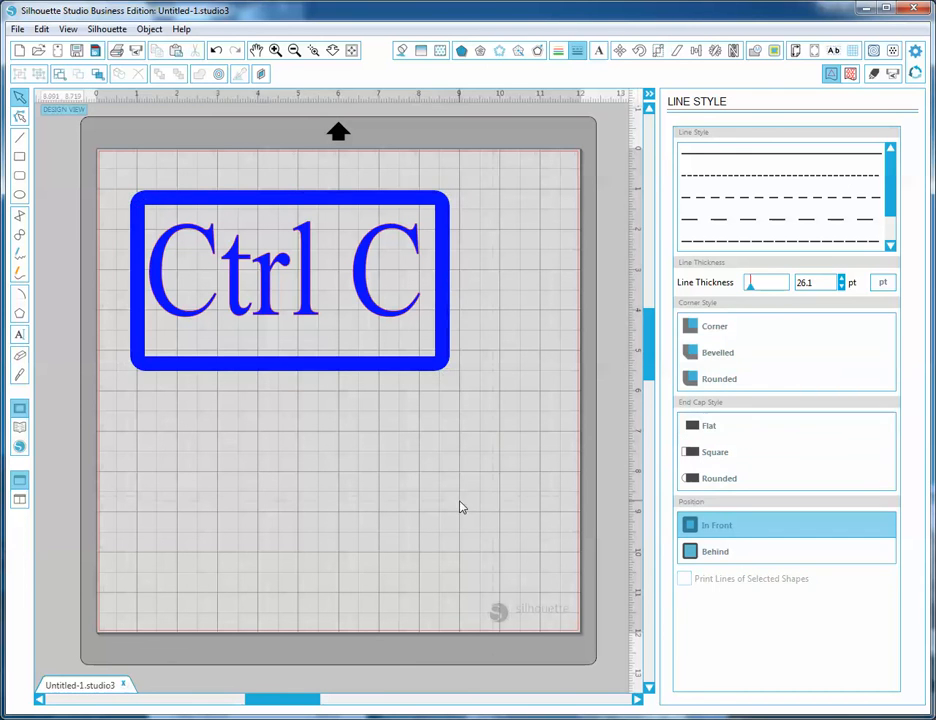
left_click_drag(437, 368, 432, 360)
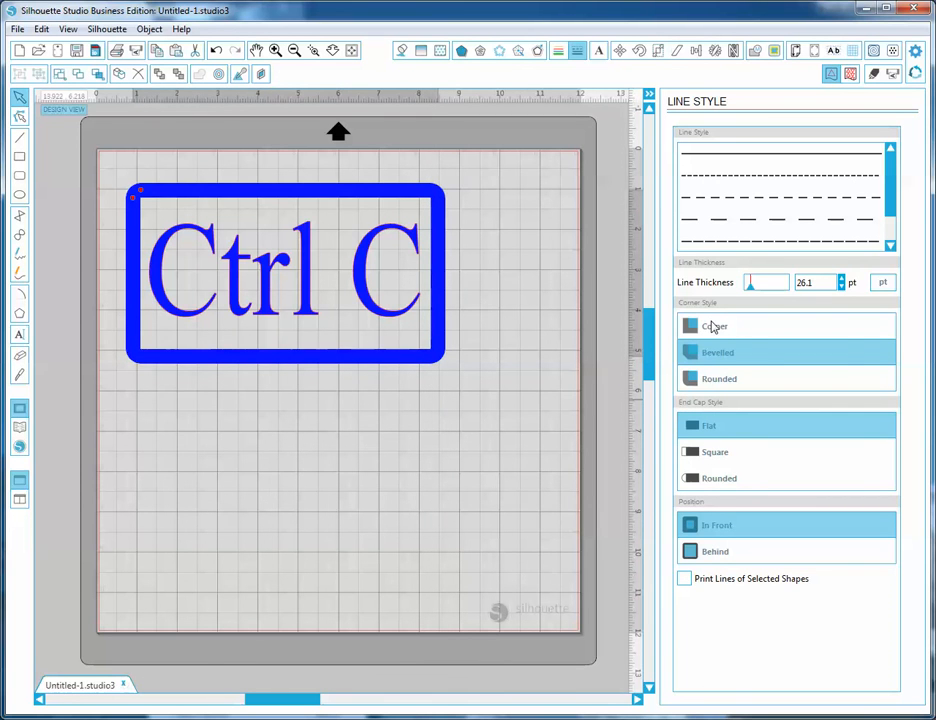
left_click(716, 554)
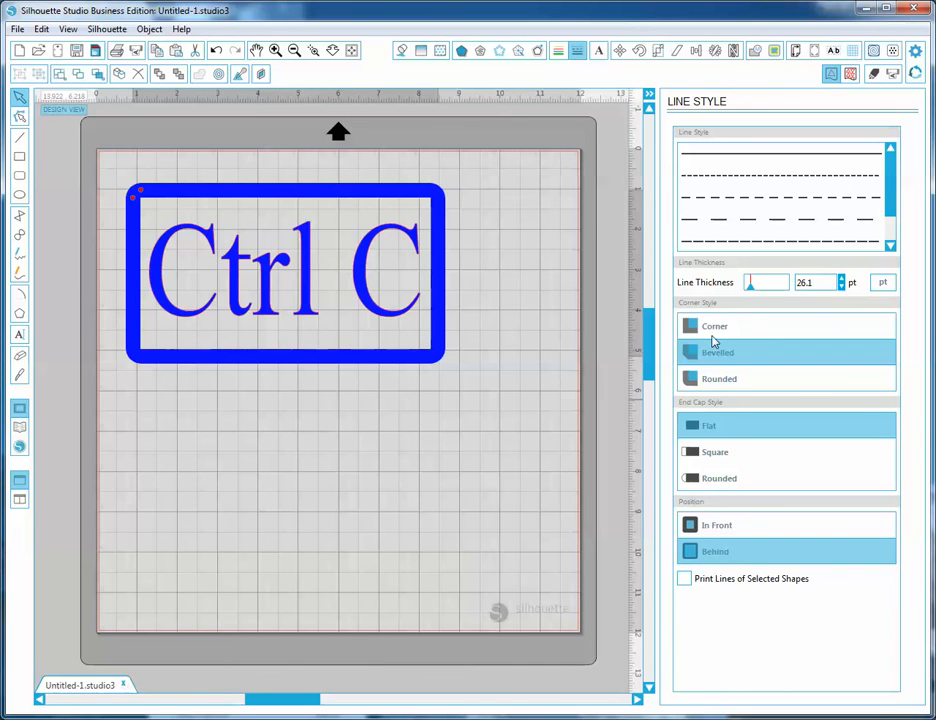
left_click(428, 395)
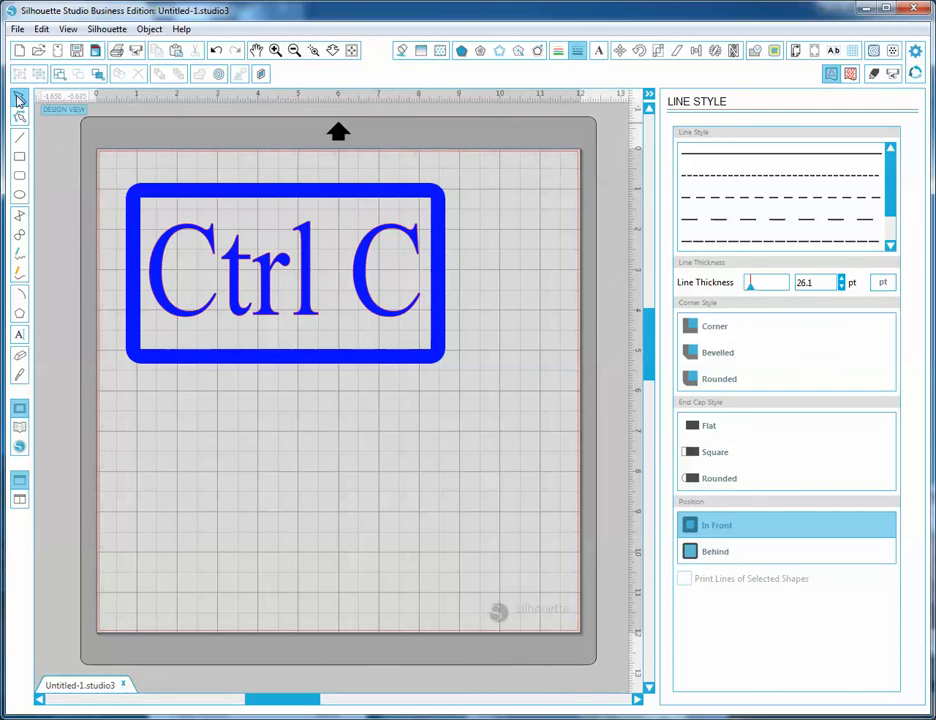
Step: Center the "Ctrl C" letters inside the rounded frame by aligning both objects to a common middle
left_click(209, 290)
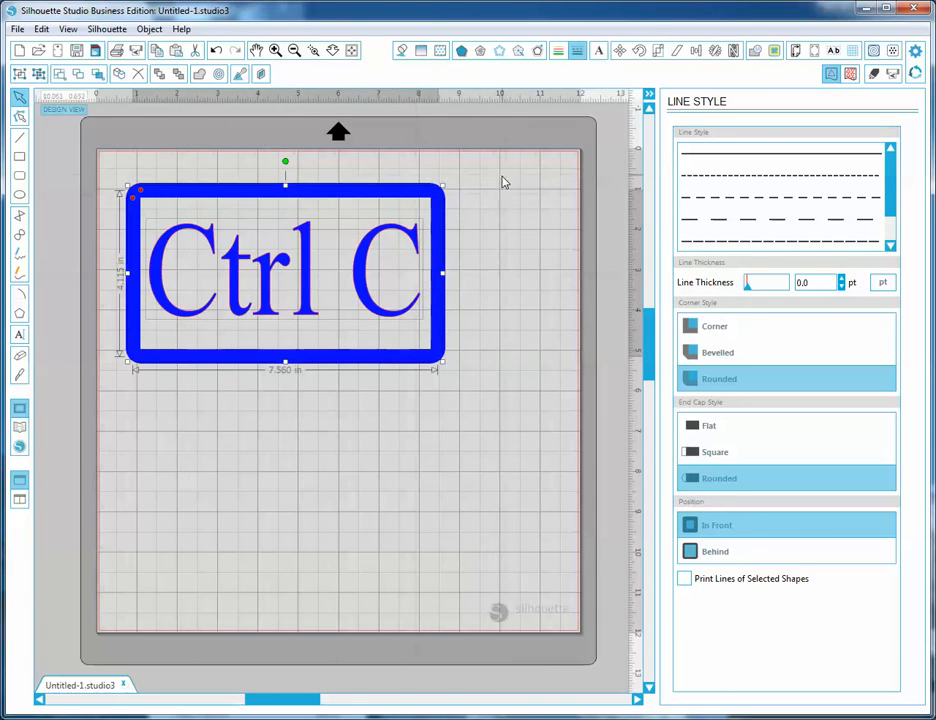
left_click(695, 52)
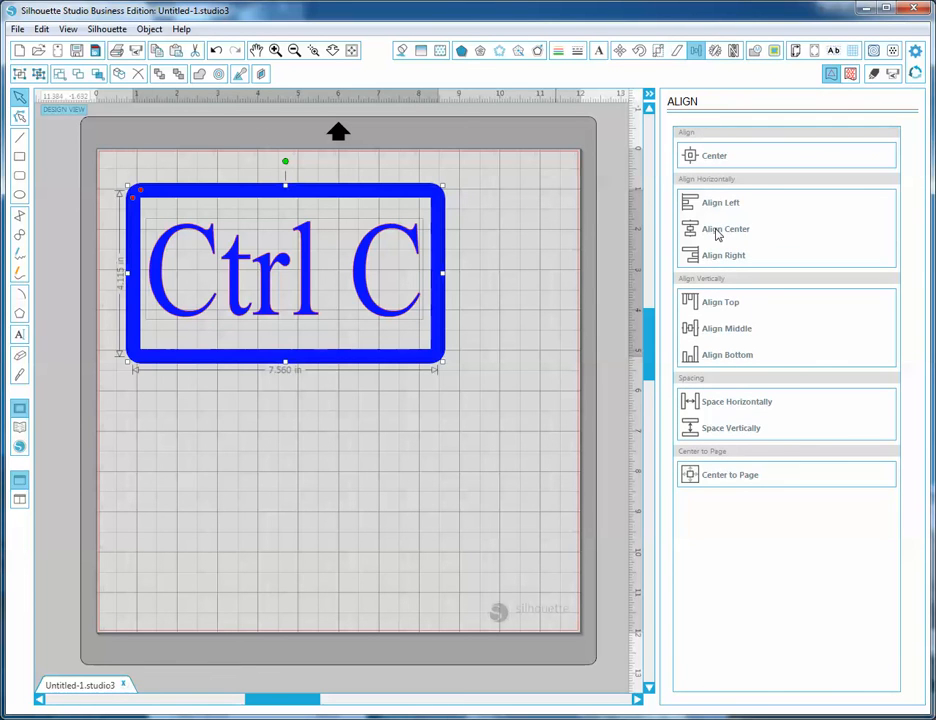
left_click(716, 338)
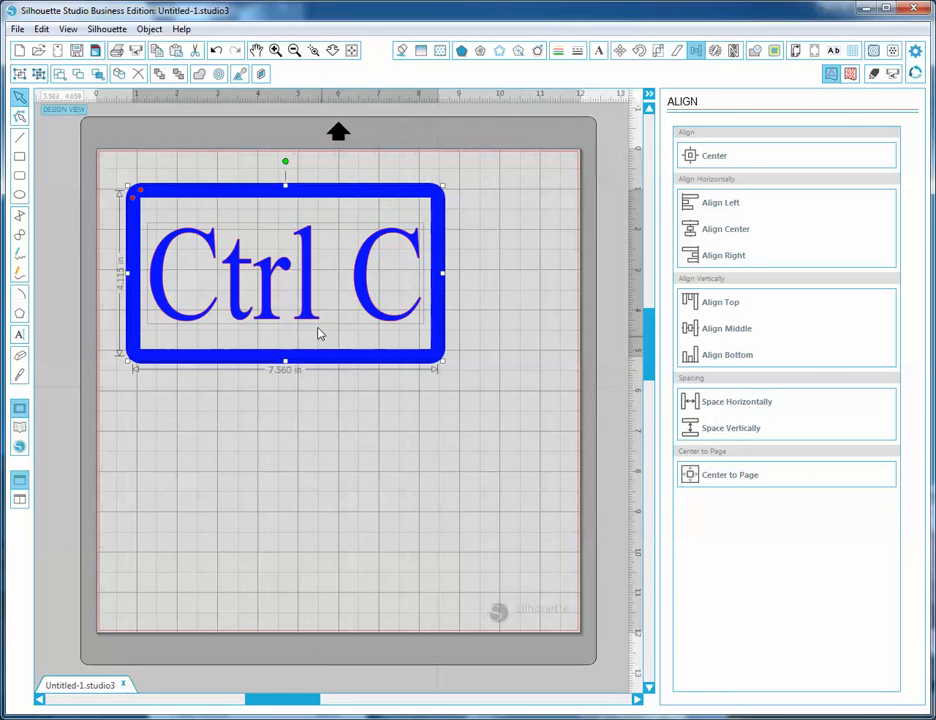
Step: Group the letters with the frame and move the group about 0.4 in right and 0.2 in up
right_click(285, 259)
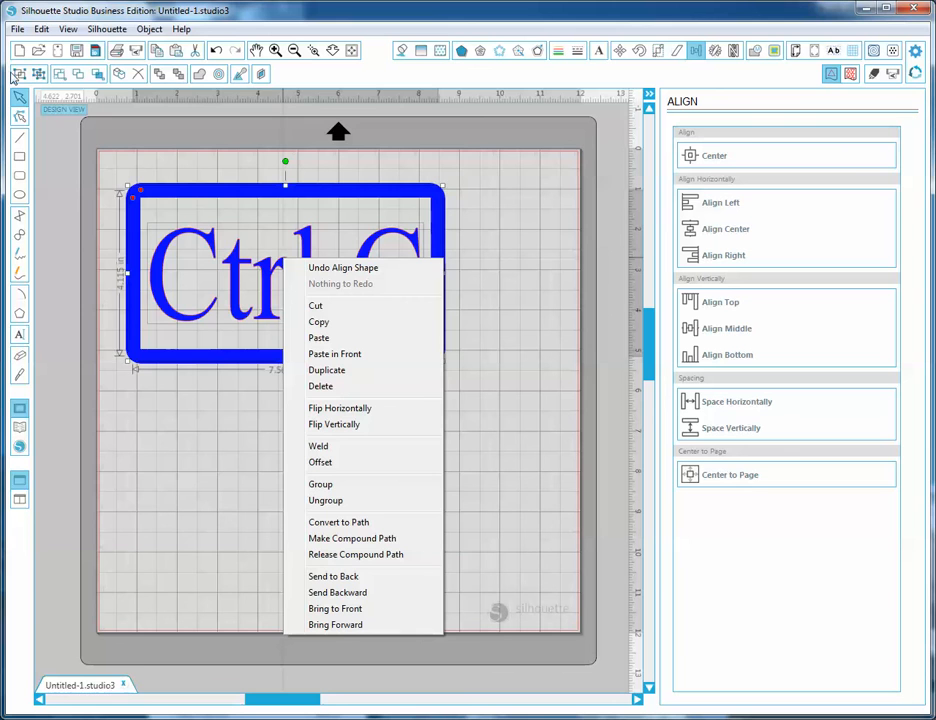
left_click(145, 429)
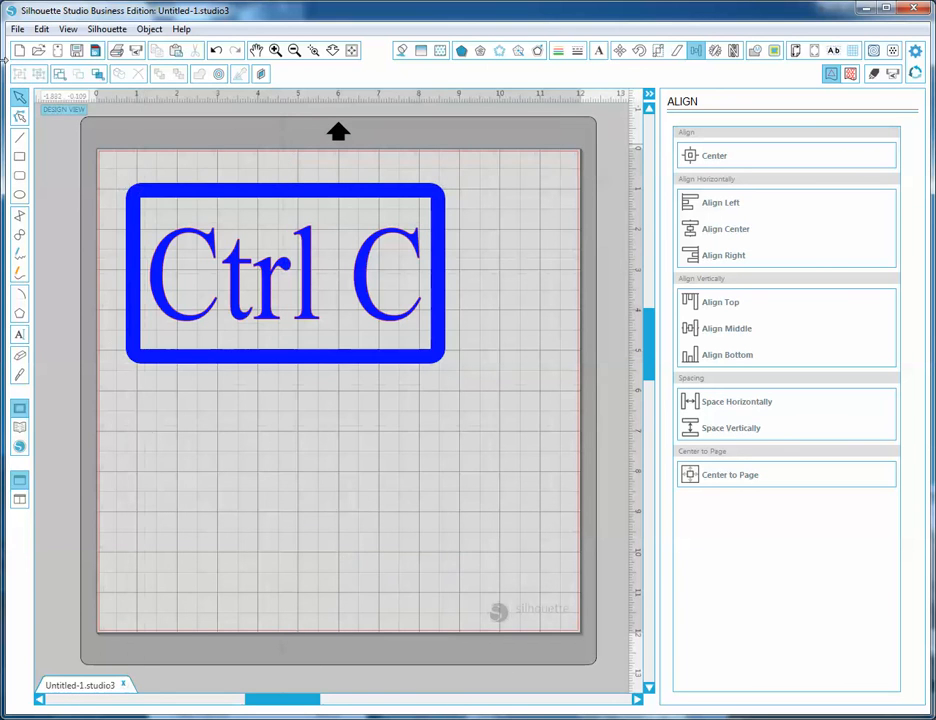
left_click_drag(105, 168, 419, 415)
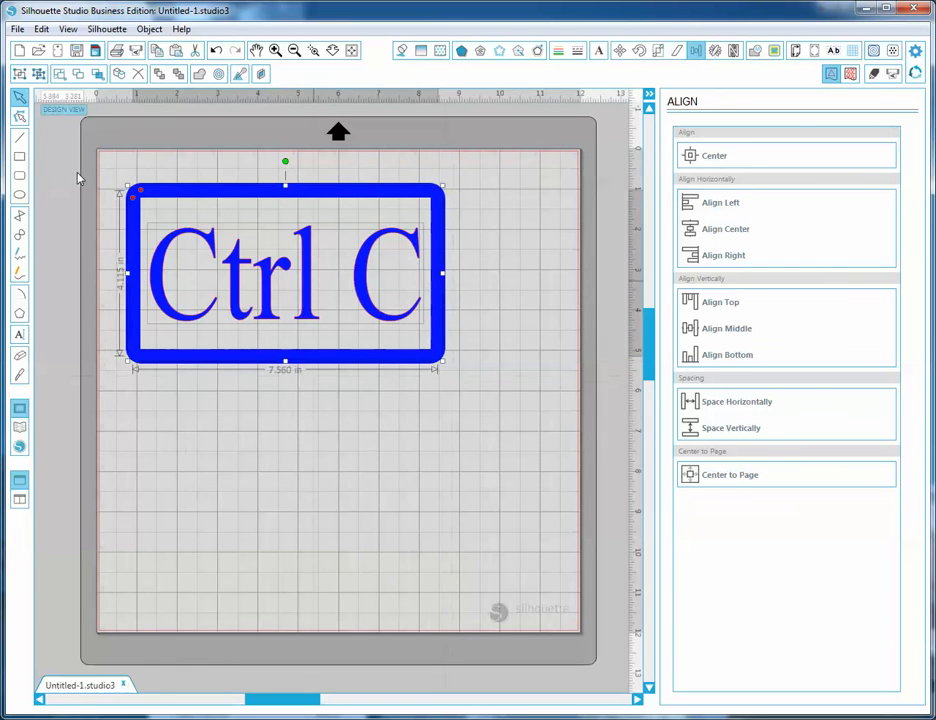
left_click(18, 77)
left_click(257, 477)
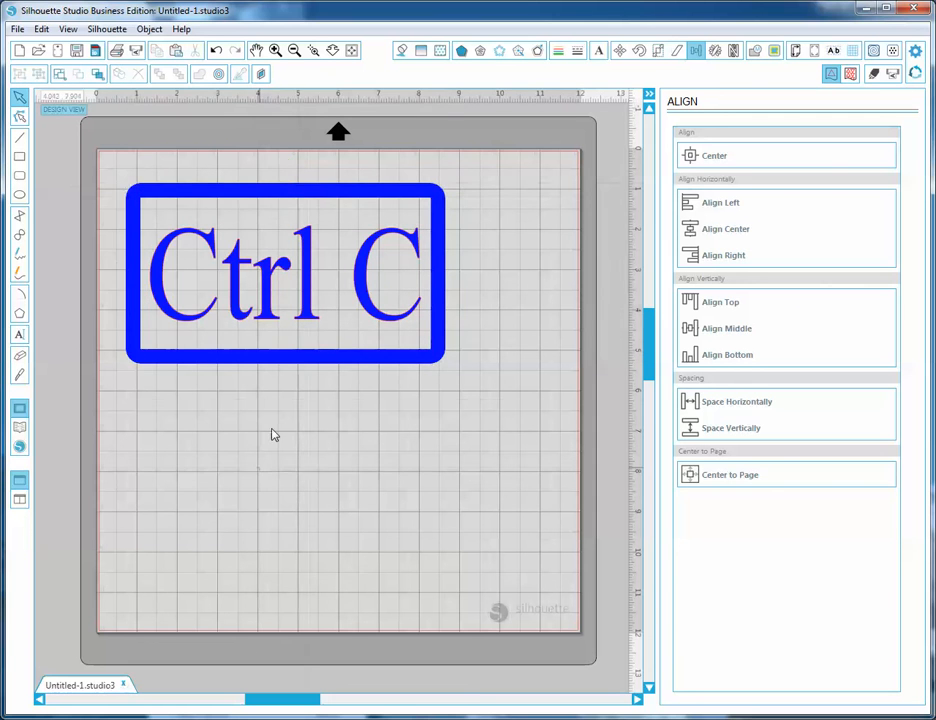
mouse_move(284, 196)
left_mouse_down()
mouse_move(409, 251)
mouse_move(353, 263)
mouse_move(274, 253)
mouse_move(305, 192)
mouse_move(296, 184)
left_mouse_up()
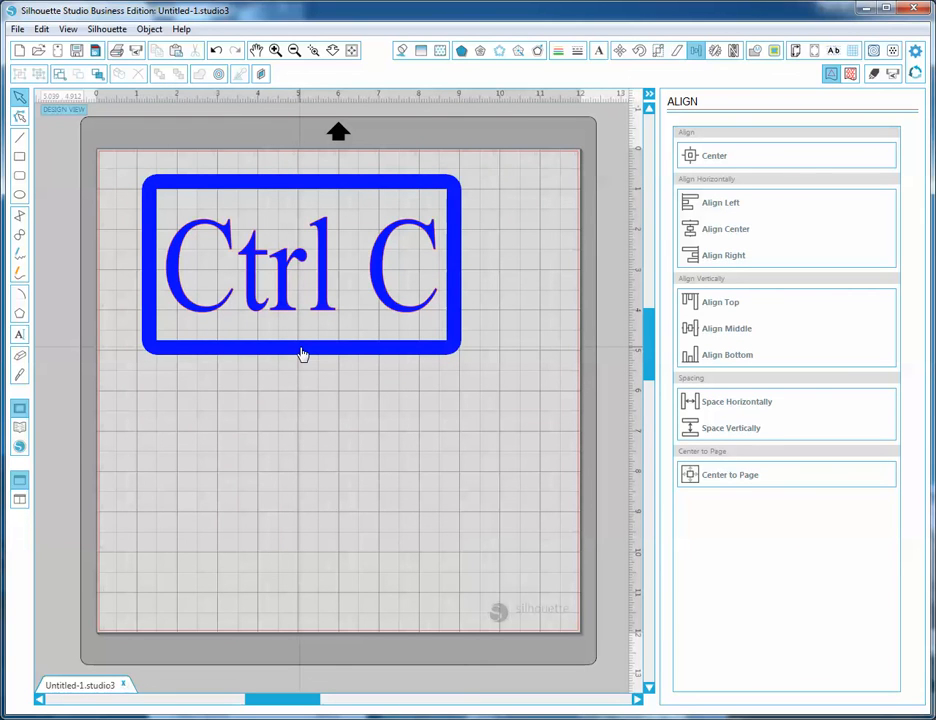
Step: Flip the grouped design horizontally and move it about 0.45 in right and 0.45 in up
left_click(302, 354)
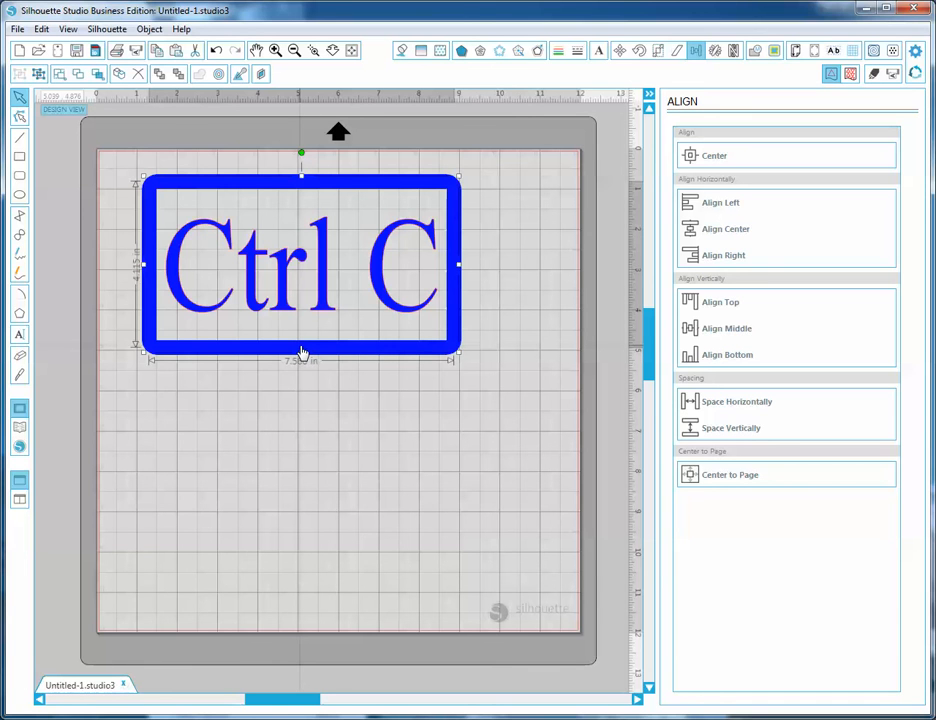
right_click(300, 272)
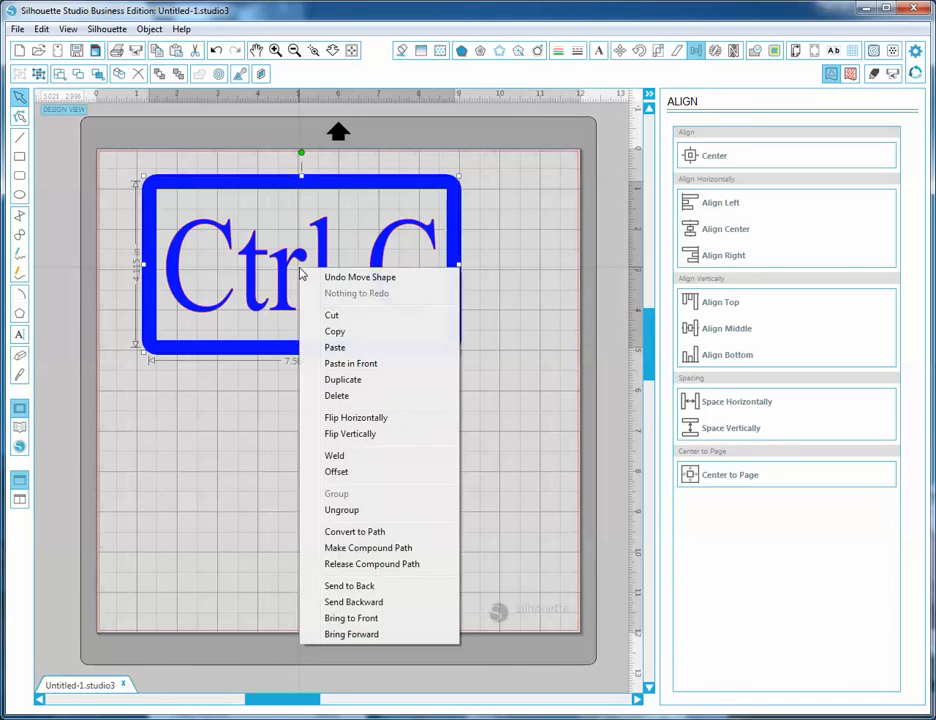
left_click(345, 418)
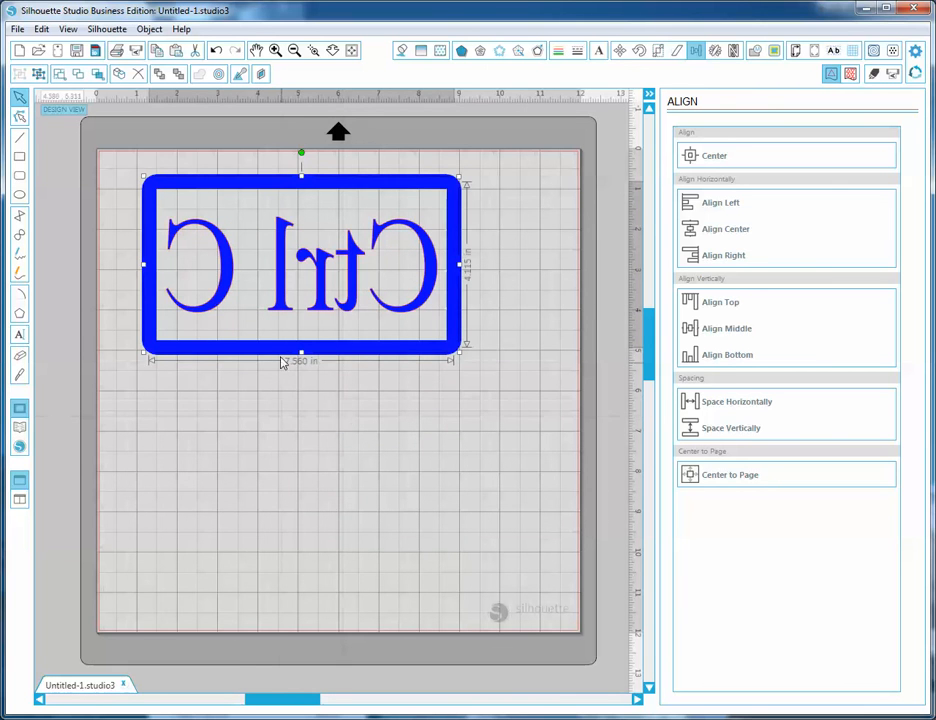
left_click_drag(280, 358, 300, 340)
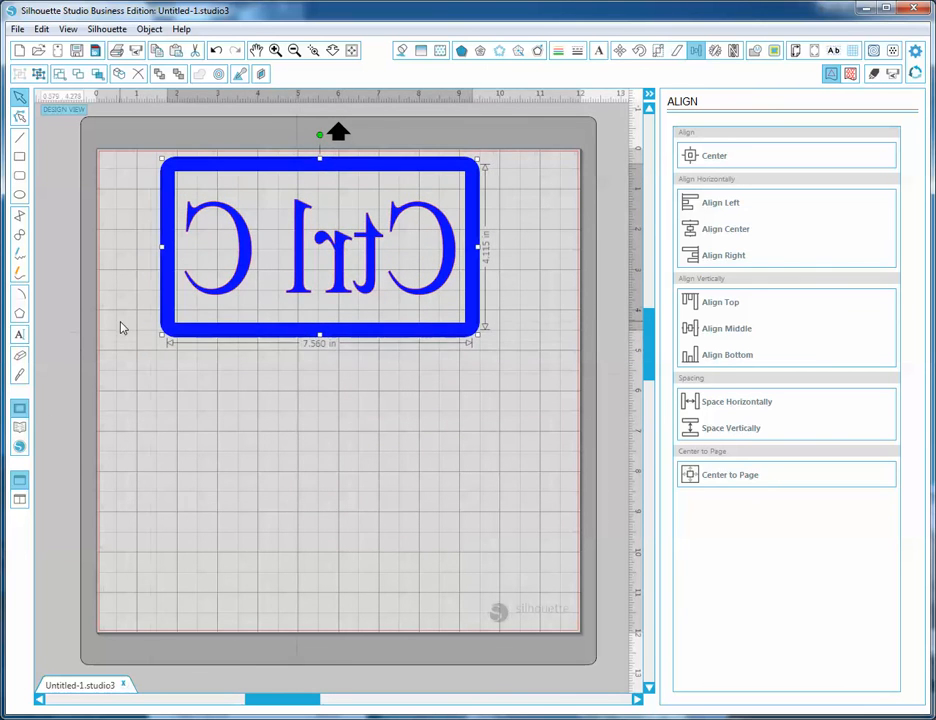
Step: Save the design to the hard drive in the T-Shirt Orders folder, using the customer's first name as the file name
left_click(18, 32)
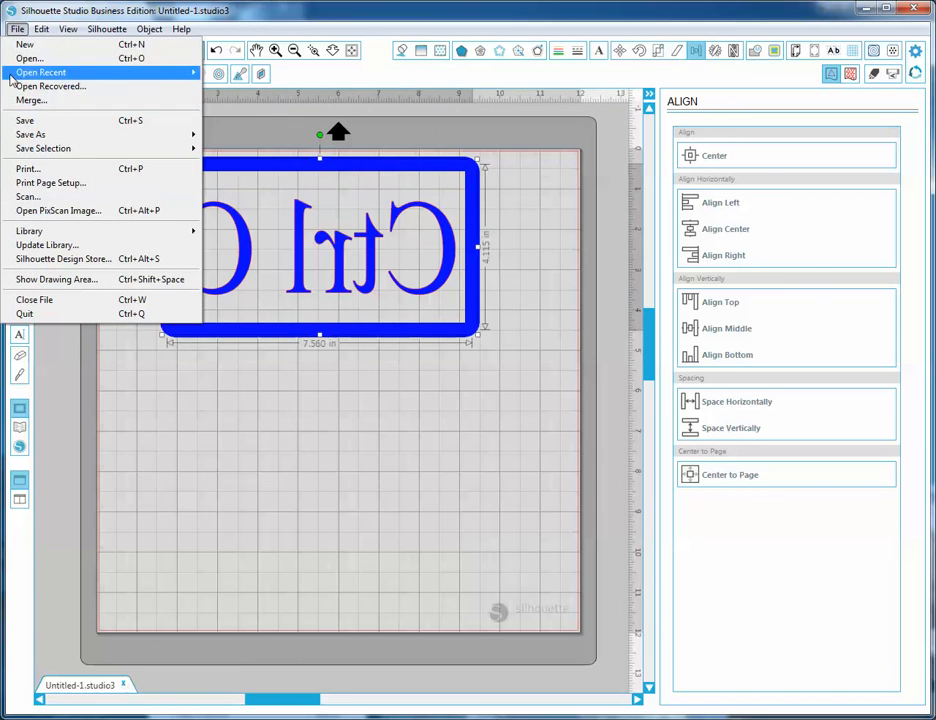
mouse_move(20, 135)
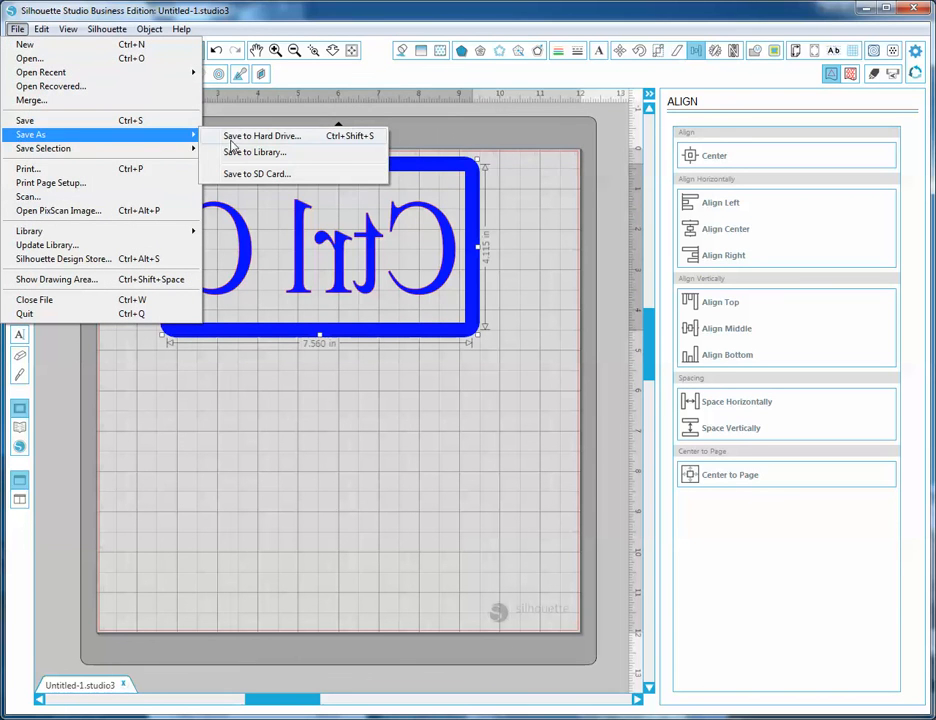
left_click(234, 140)
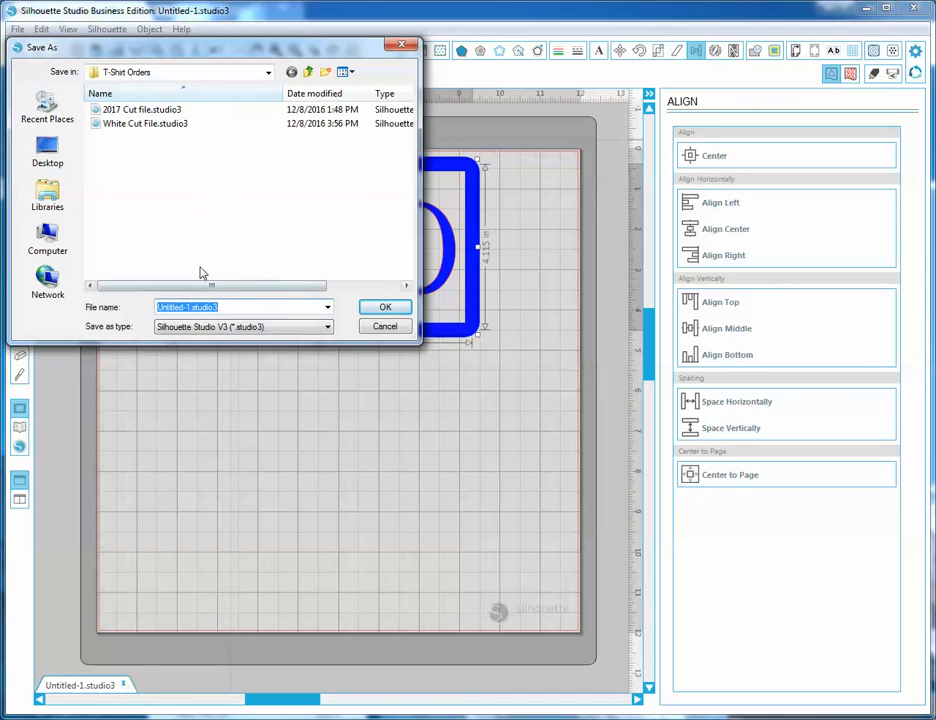
type("Lynn")
left_click(385, 307)
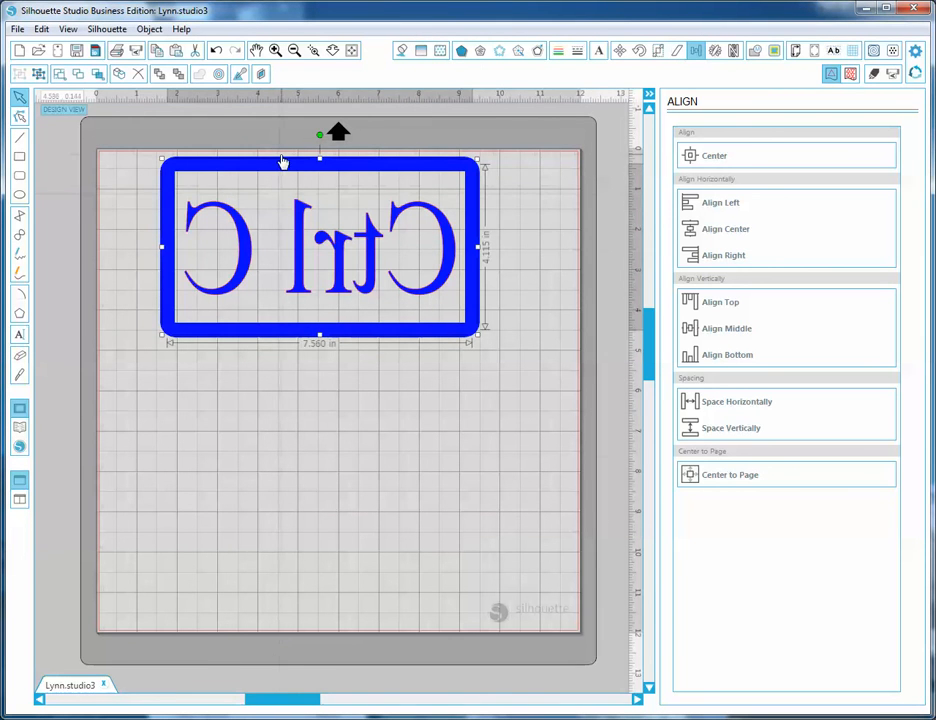
Step: Set the mirrored design's cut style to Cut Edge and the material type to Heat Transfer Material, Smooth
left_click(875, 77)
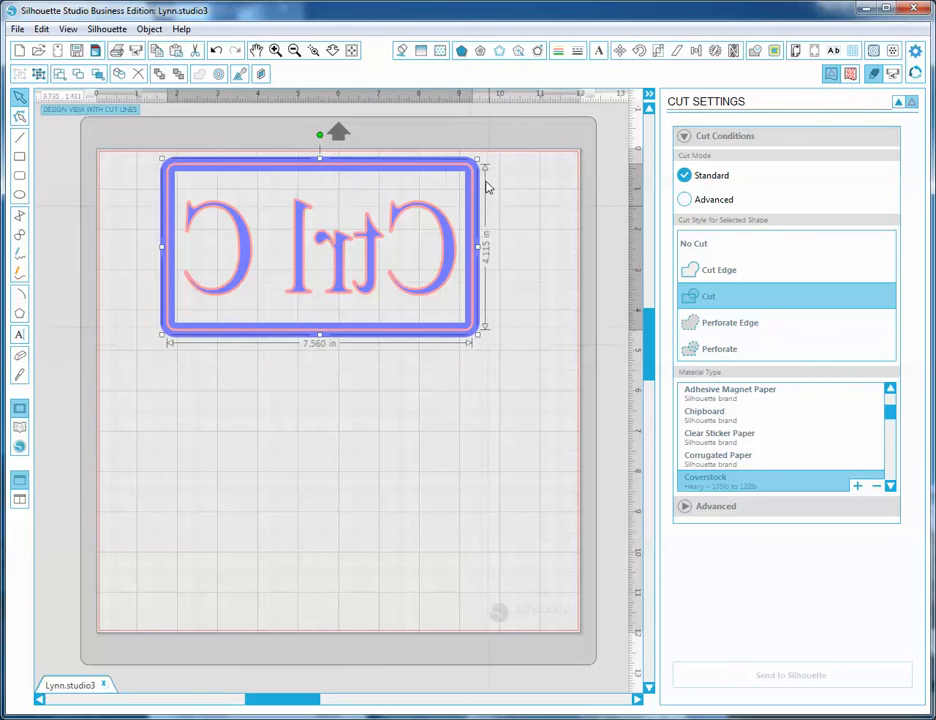
left_click(716, 272)
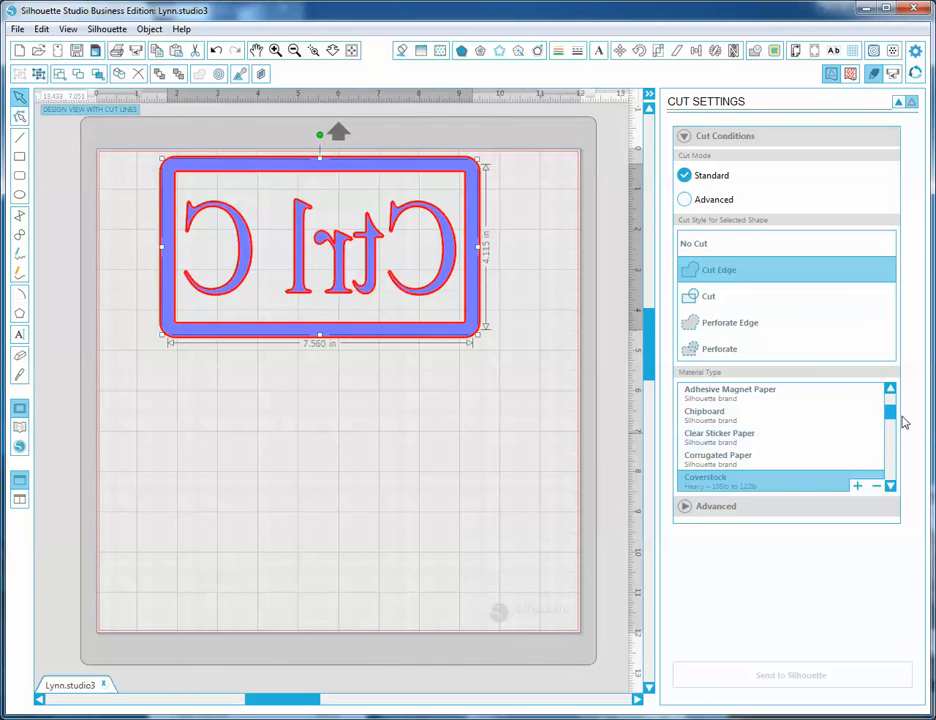
left_click_drag(892, 412, 894, 442)
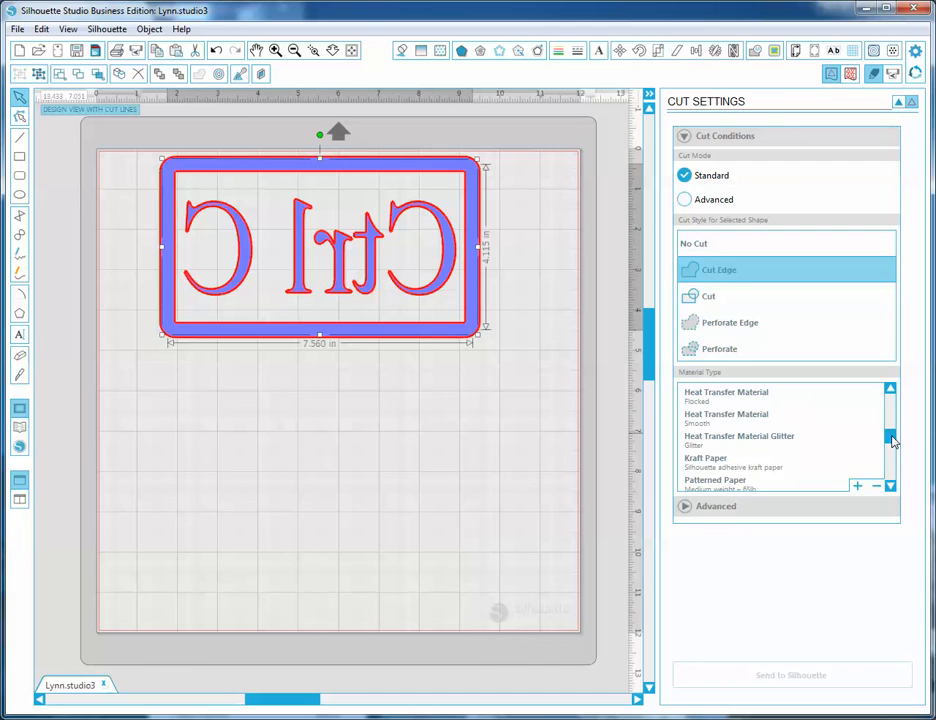
scroll(783, 420, "up", 2)
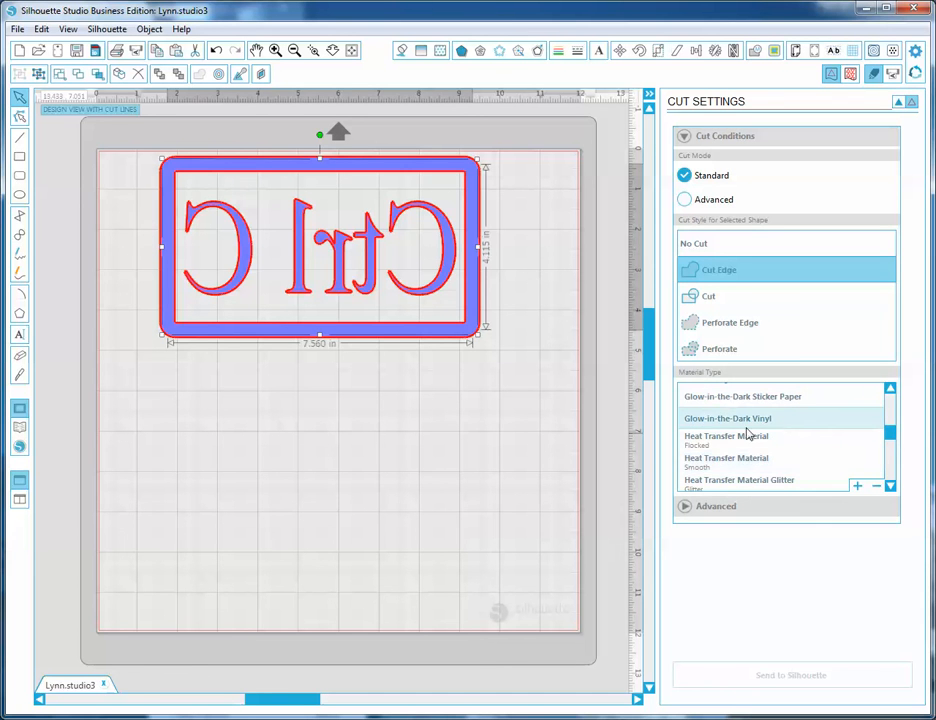
left_click(719, 462)
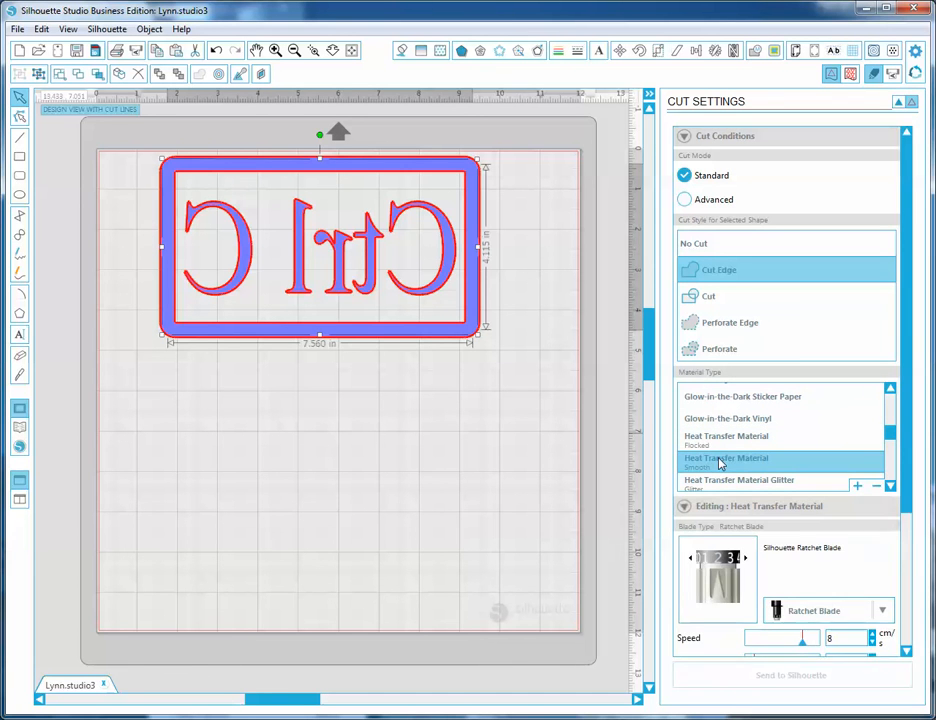
Step: Turn on Double Cut for the smooth heat transfer material and review its remaining cut settings
left_click_drag(908, 390, 907, 459)
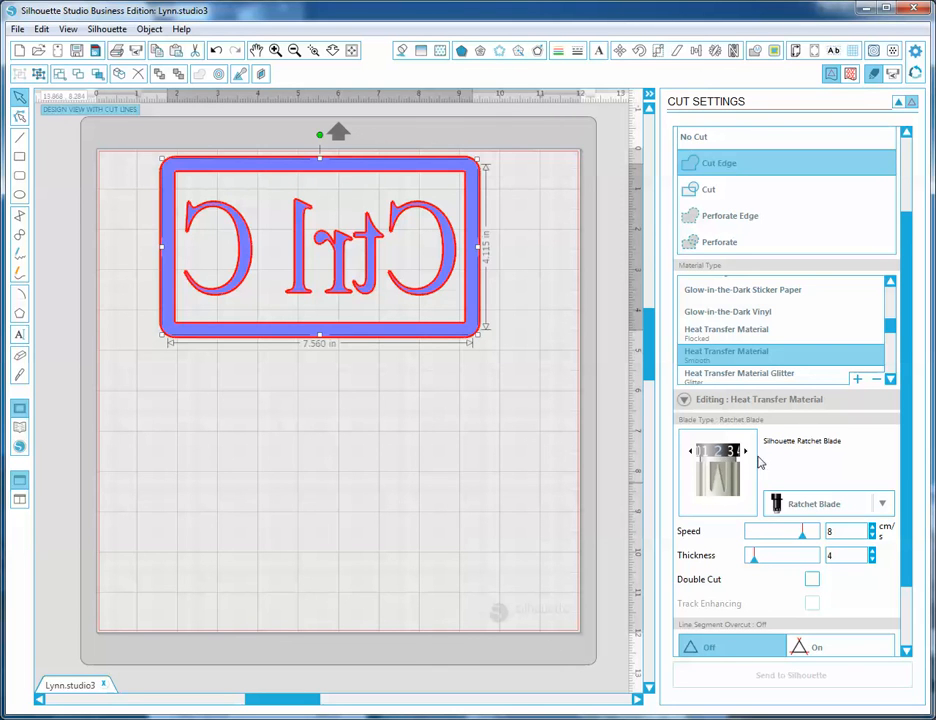
left_click(811, 580)
left_click_drag(907, 474, 909, 541)
scroll(908, 540, "up", 5)
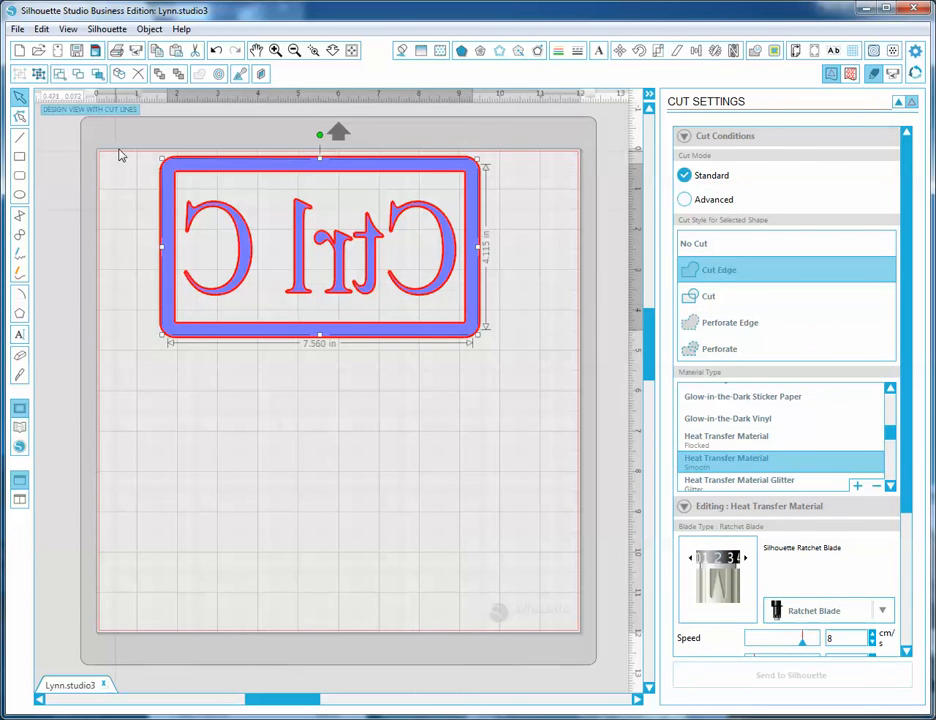
Step: Move the mirrored design about 1.3 in left, close to the page's upper-left corner, and deselect it
left_click_drag(202, 168, 152, 172)
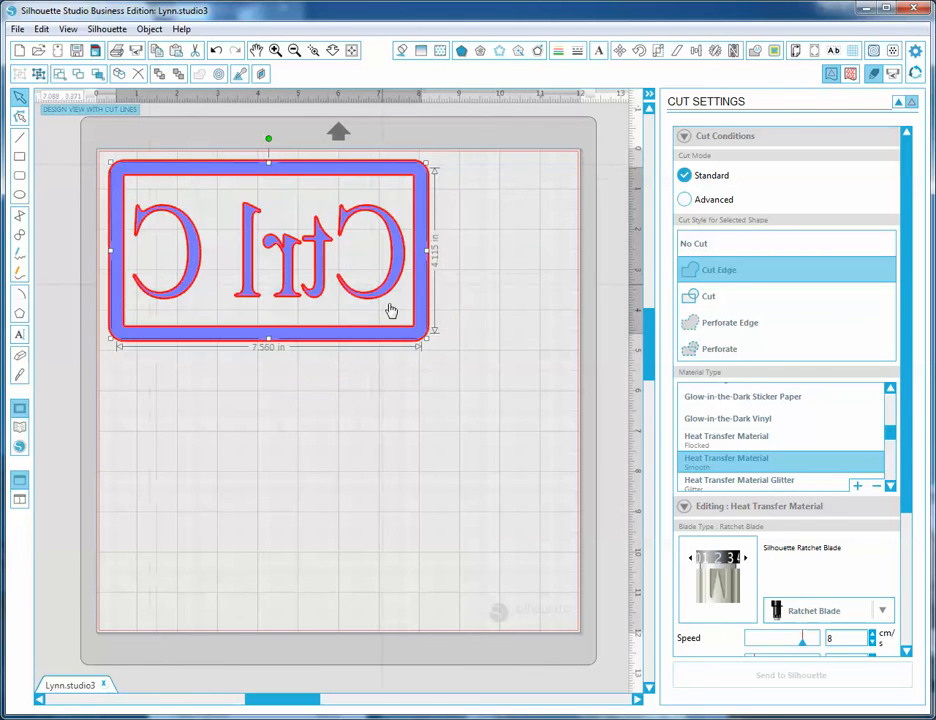
left_click(426, 380)
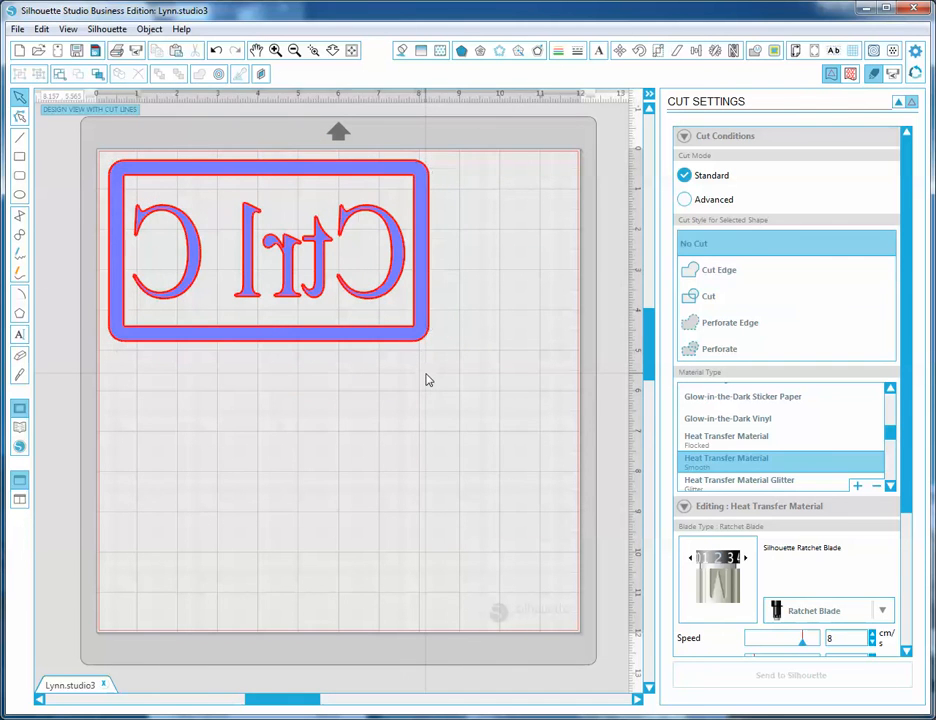